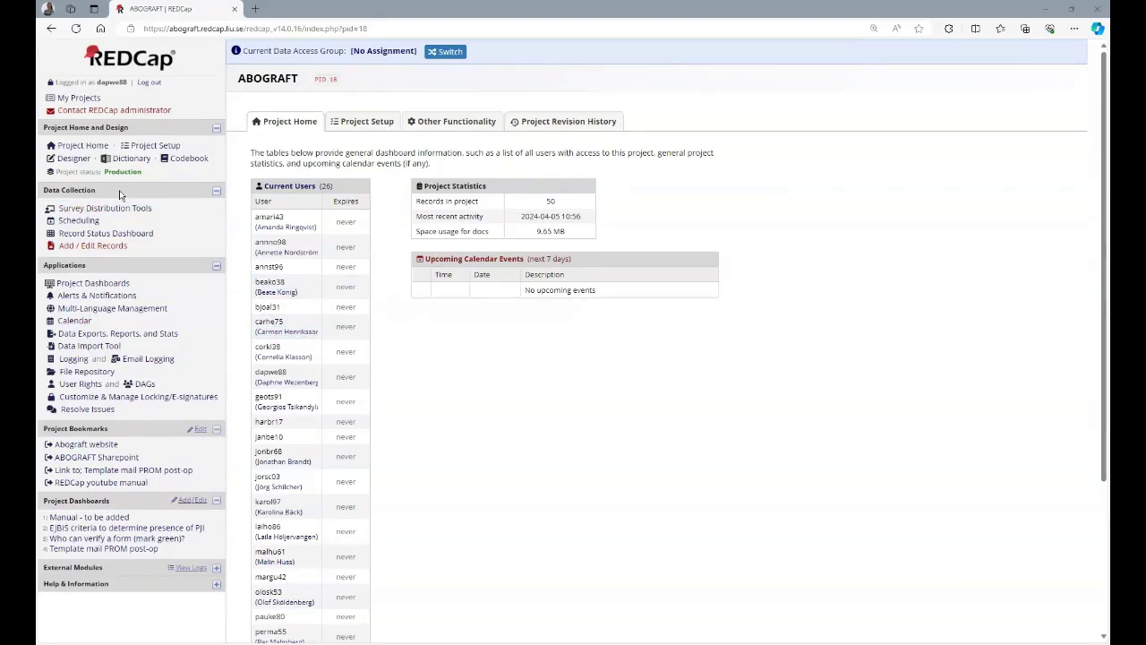
Open the ABOGRAFT record status dashboard under the DUMMY data access group
left_click(93, 235)
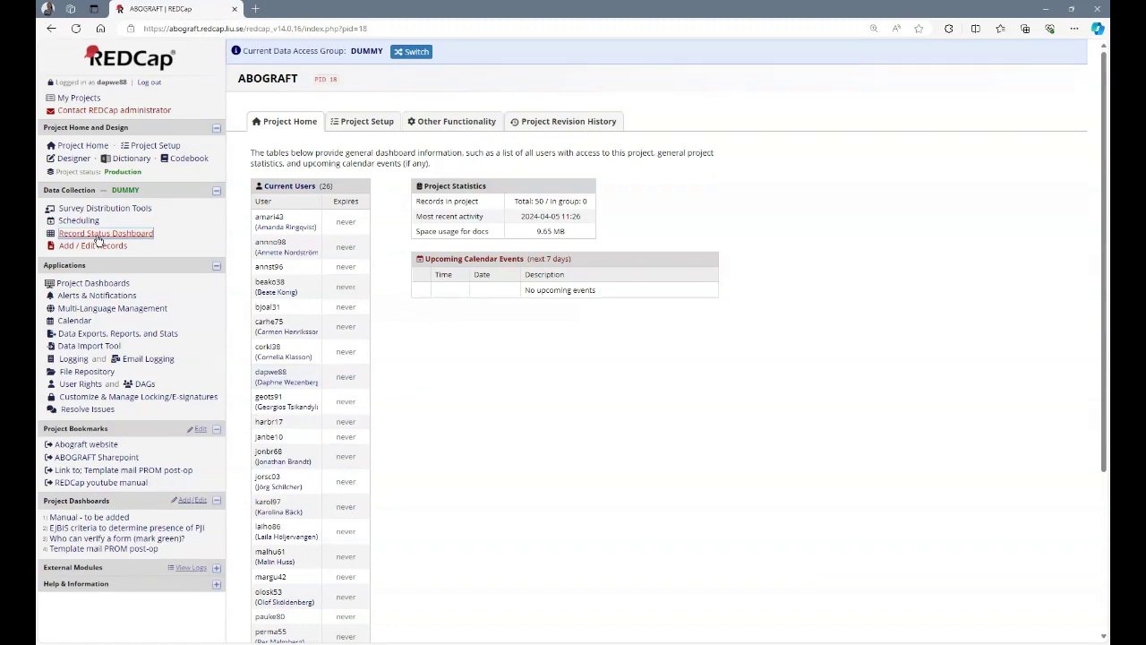
Create new record 60-1 from the Add / Edit Records page
left_click(90, 245)
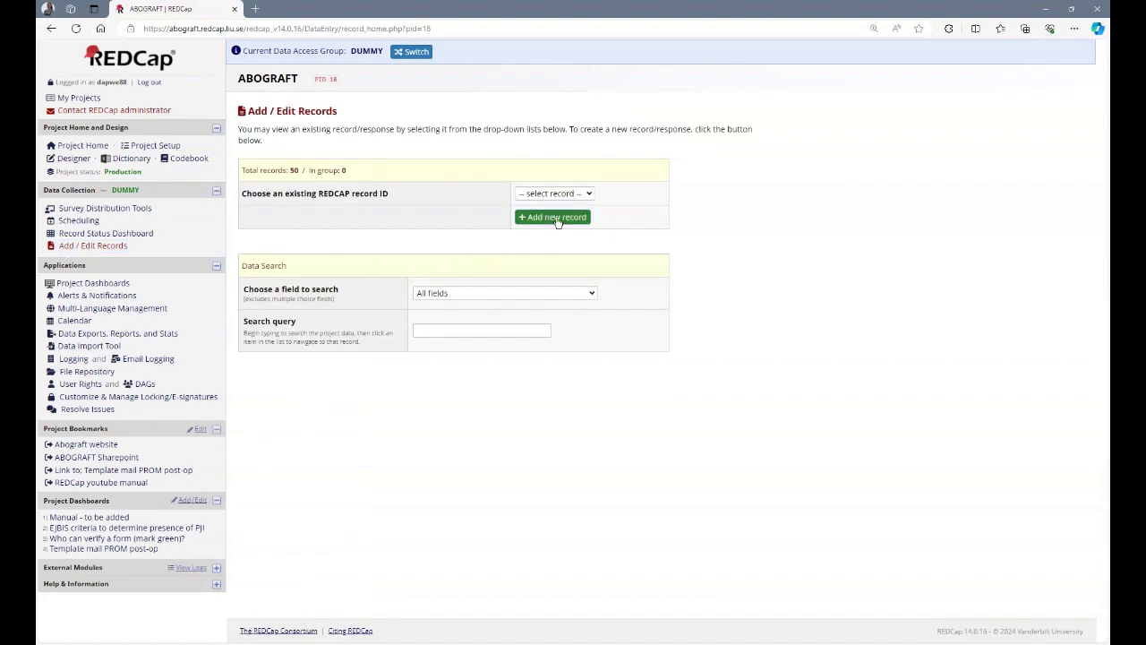
left_click(554, 217)
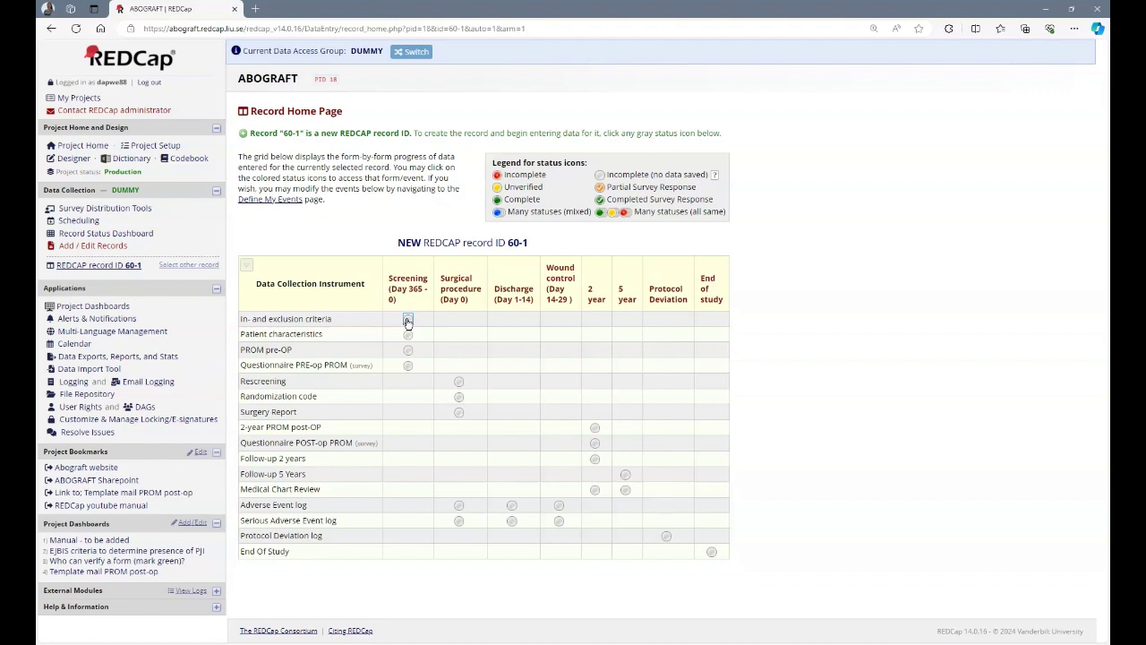
Fill record 60-1's In- and exclusion criteria form with Study ID, dates and Yes/No answers
left_click(408, 322)
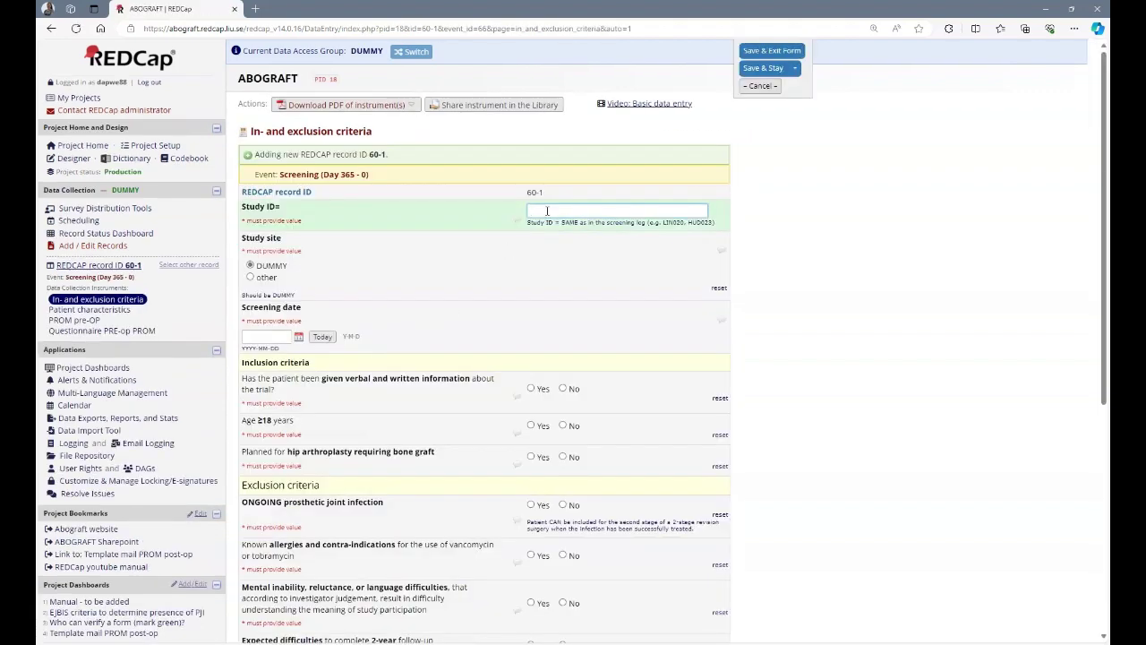
left_click(537, 208)
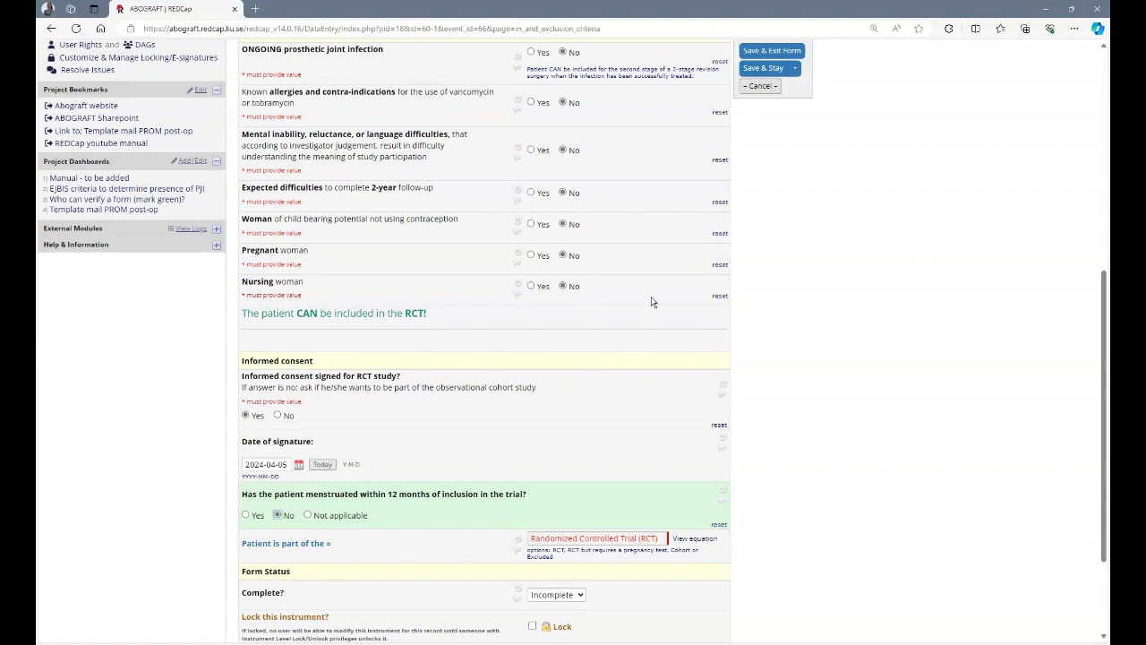
scroll(587, 254, "up", 4)
scroll(590, 259, "up", 2)
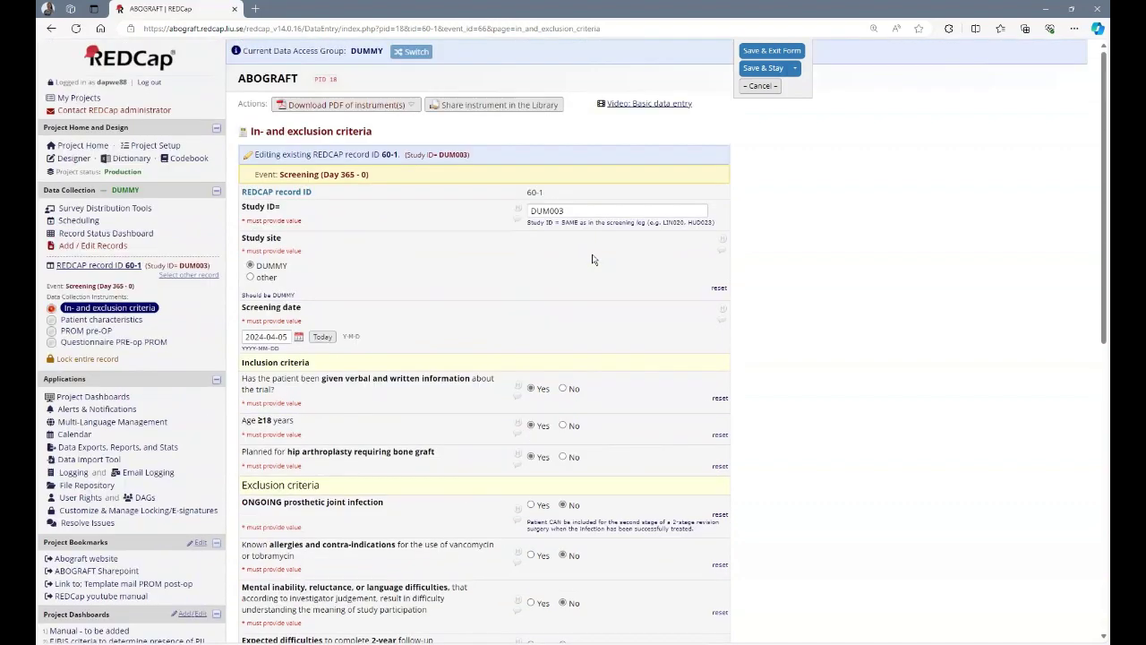
scroll(456, 340, "down", 3)
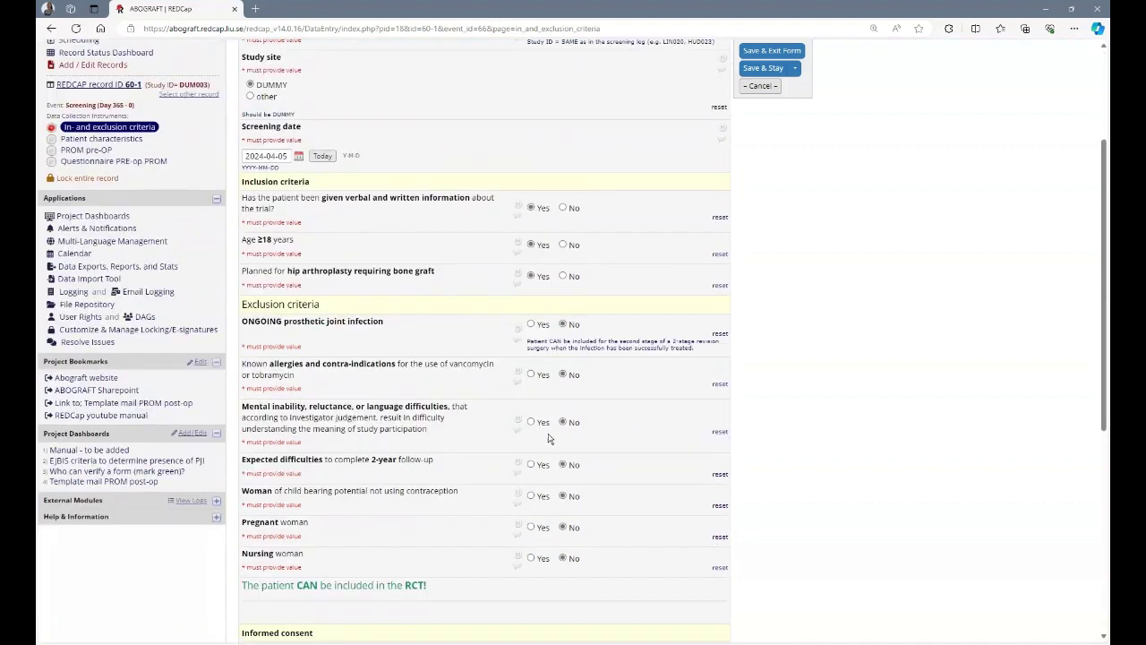
scroll(469, 465, "down", 2)
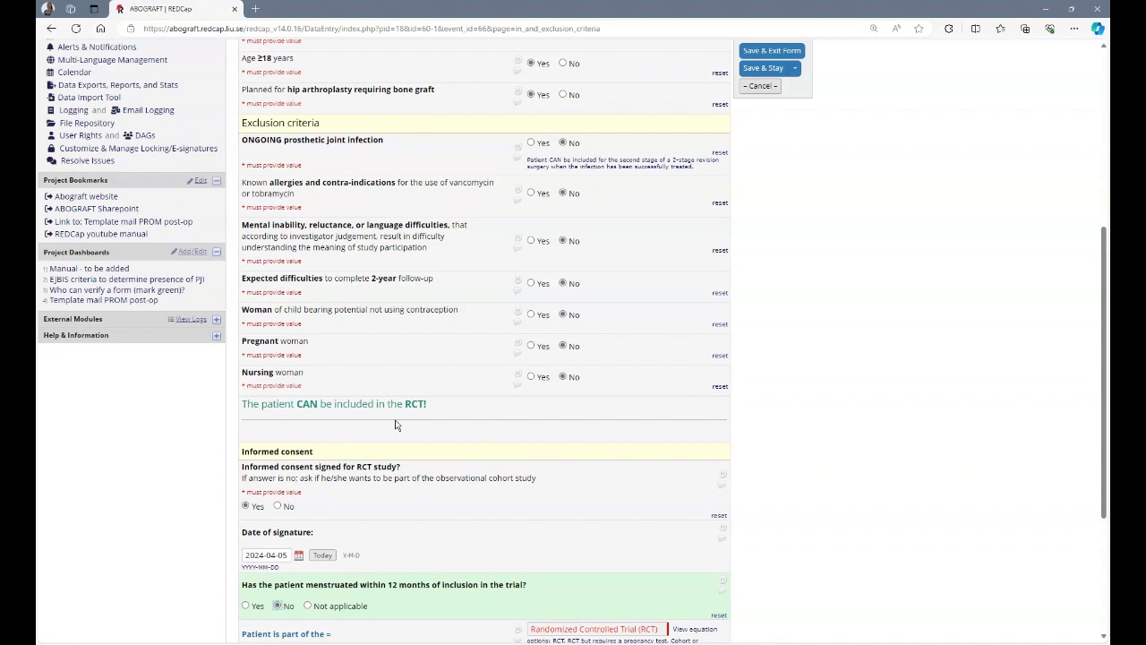
Mark Nursing woman as Yes, moving the patient from the RCT to the Observational Cohort
left_click(530, 378)
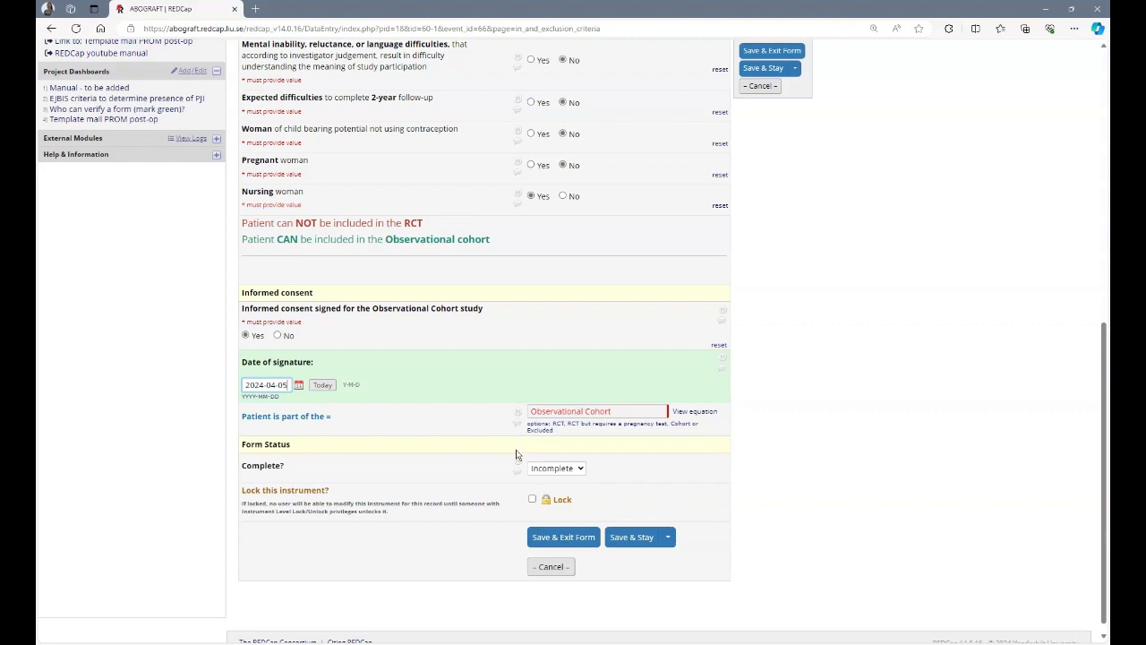
Leave the screening form's Complete? status as Incomplete and return to the top of the form
left_click(580, 471)
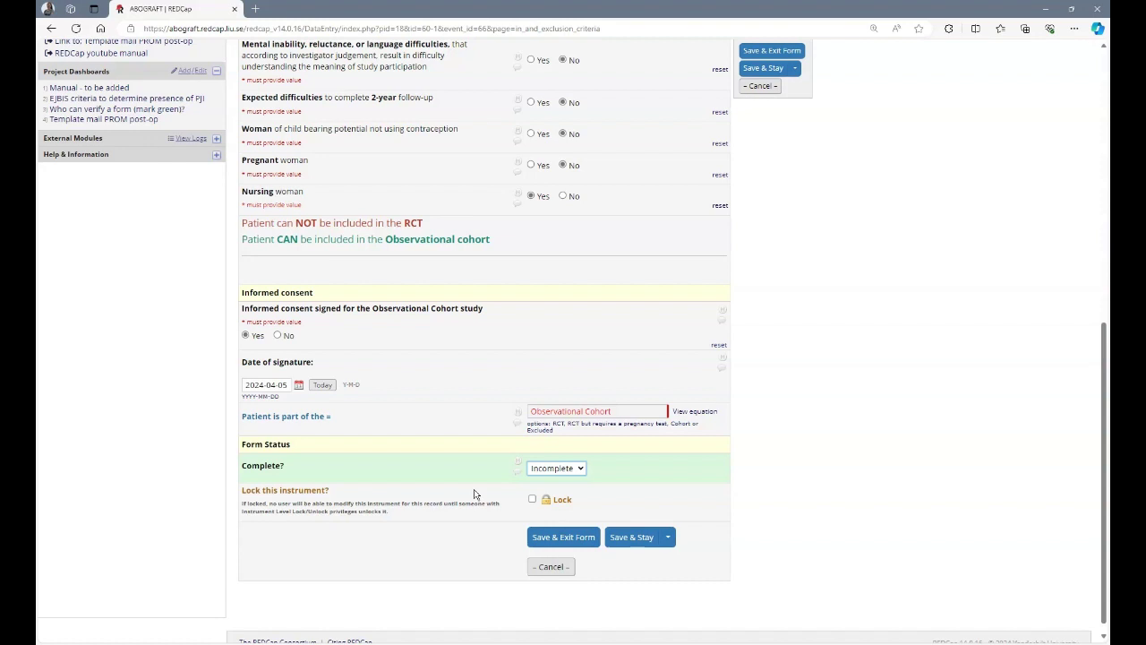
scroll(106, 253, "up", 3)
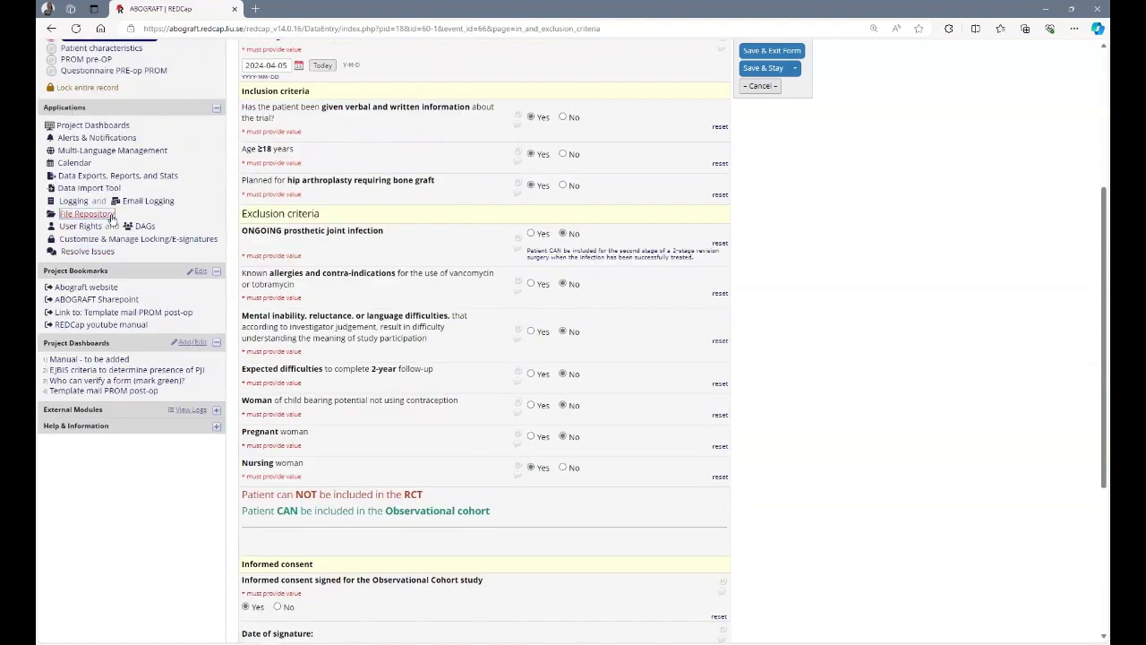
Save the screening form changes and review the 'Who can verify a form' guide
left_click(79, 382)
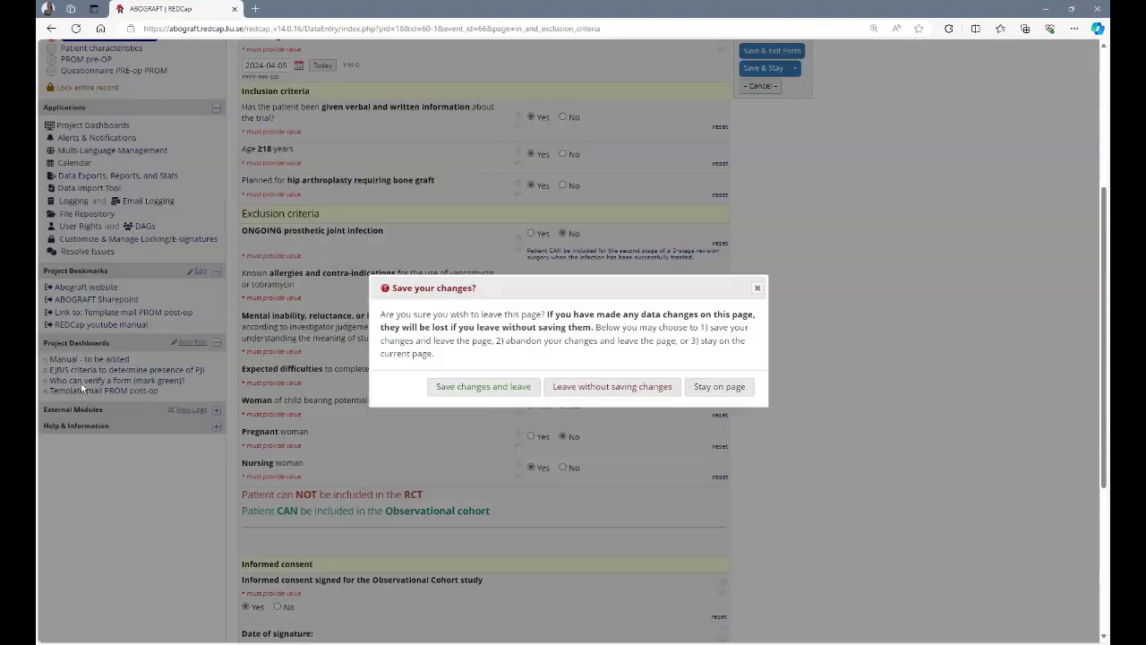
left_click(433, 394)
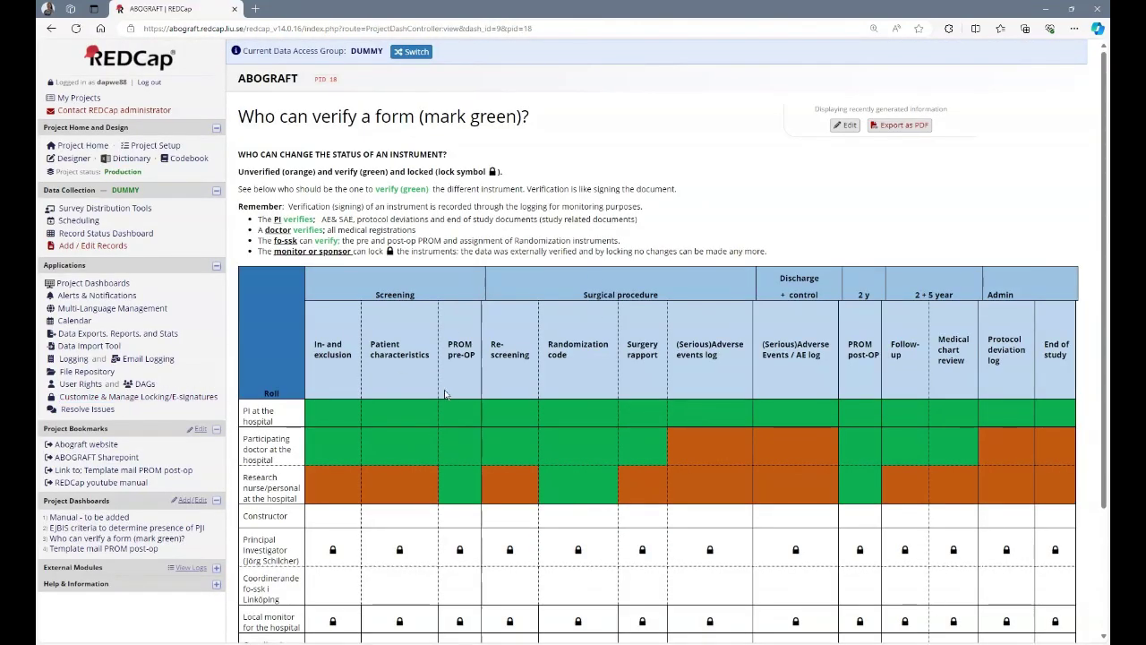
scroll(605, 331, "down", 1)
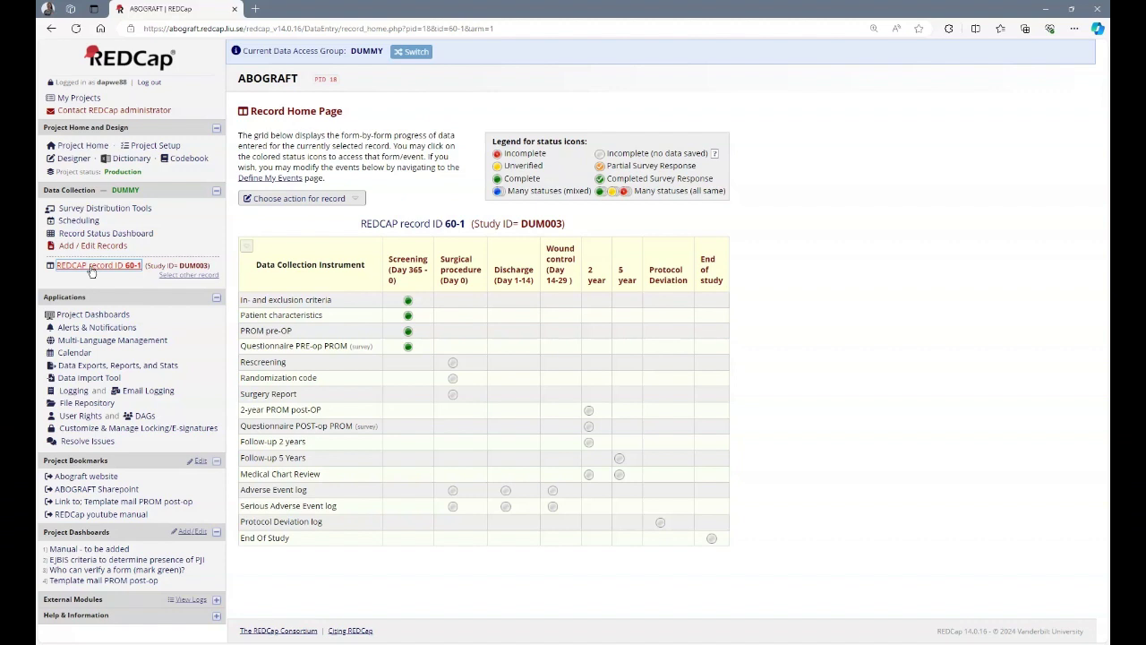
Save the Surgical procedure Rescreening form dated 2024-04-05 with criteria and consent still valid
left_click(452, 362)
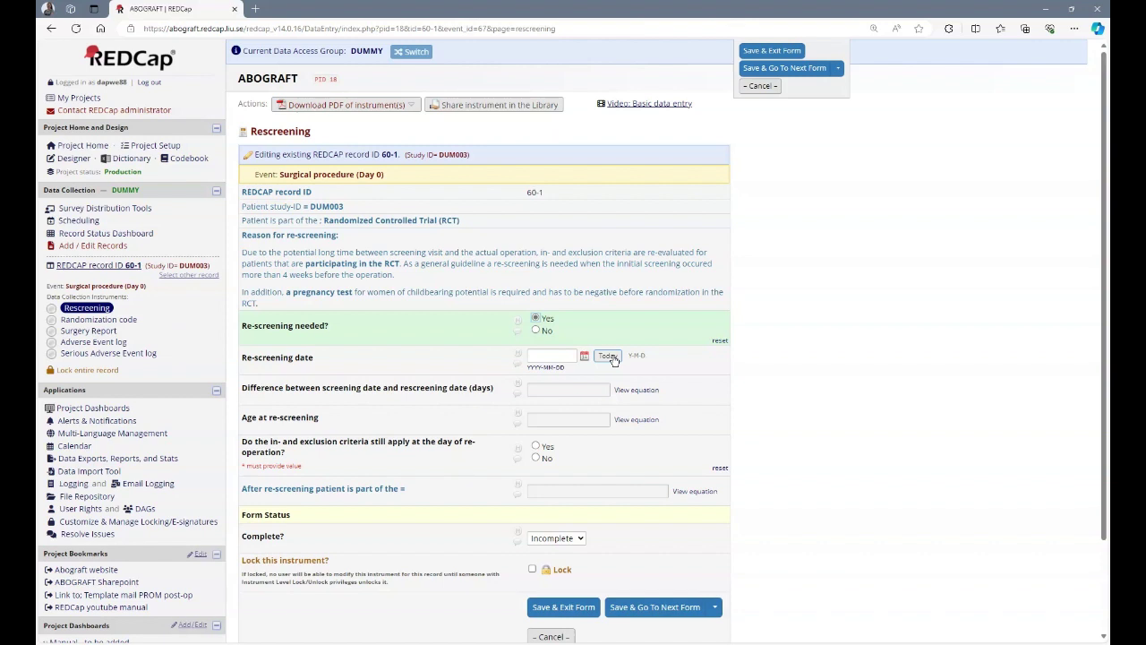
left_click(608, 357)
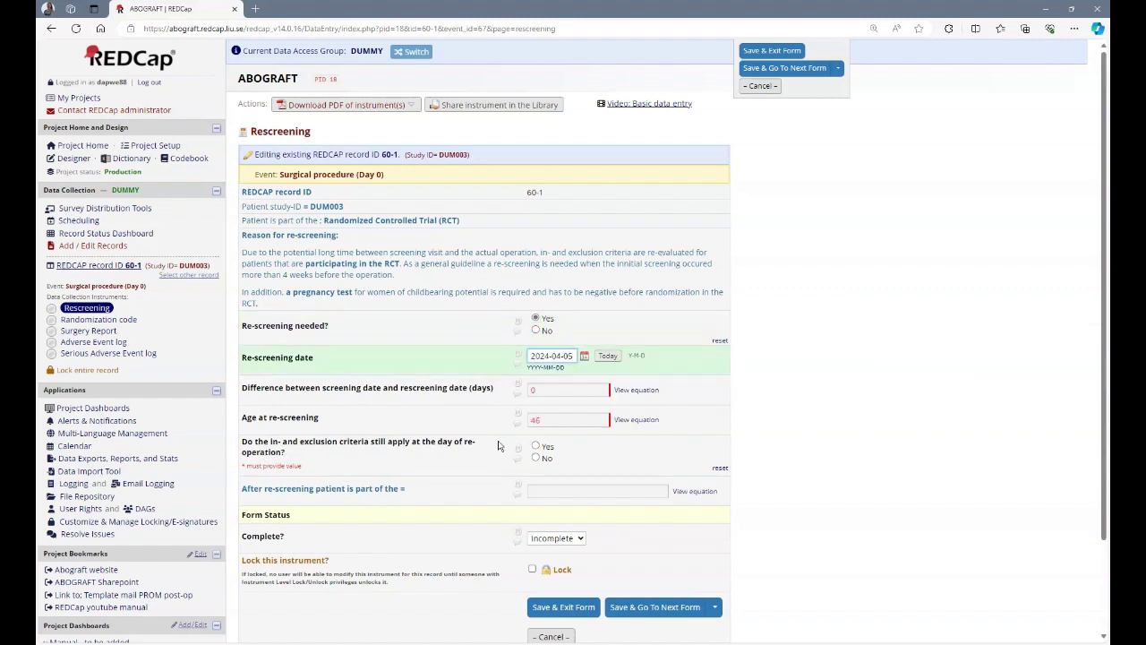
left_click(536, 445)
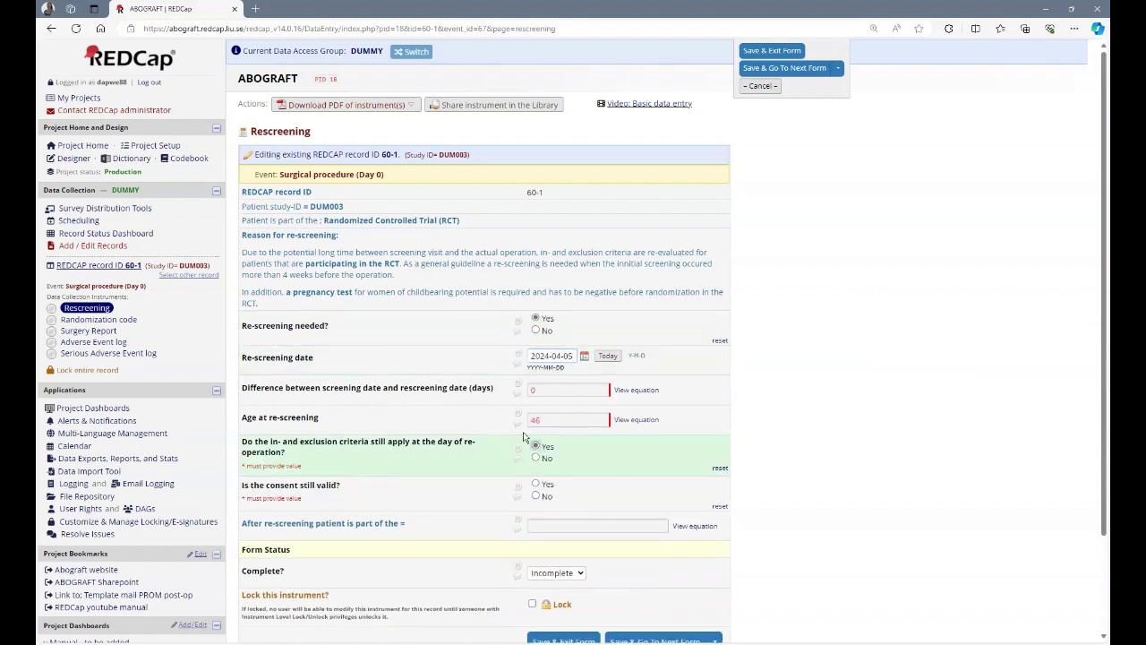
left_click(536, 483)
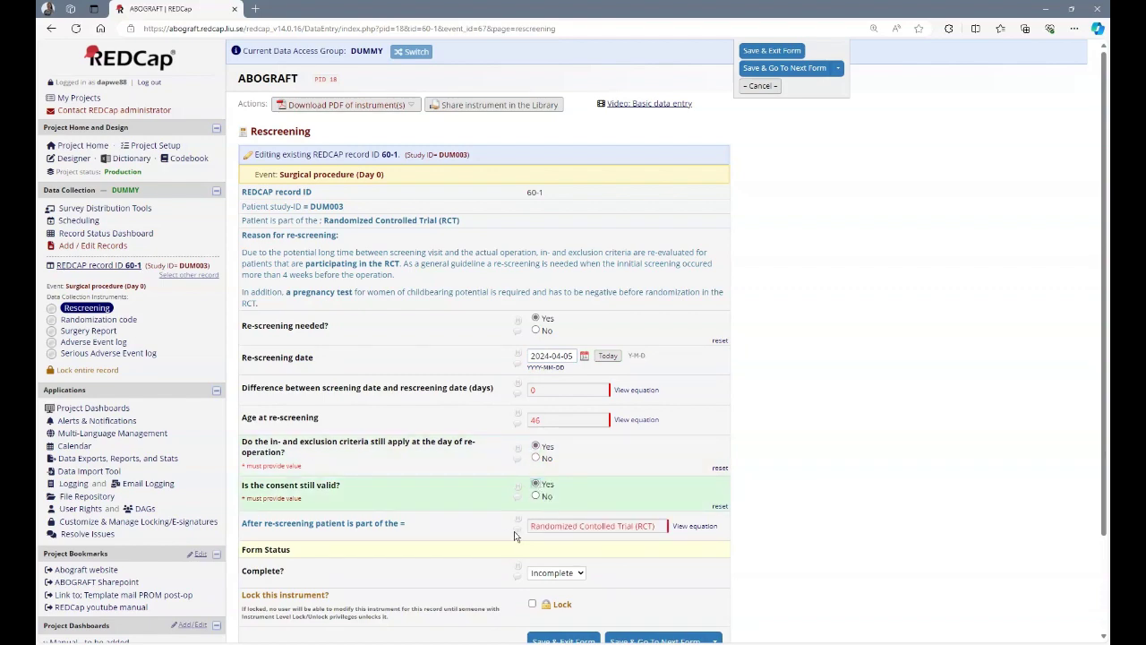
left_click(562, 640)
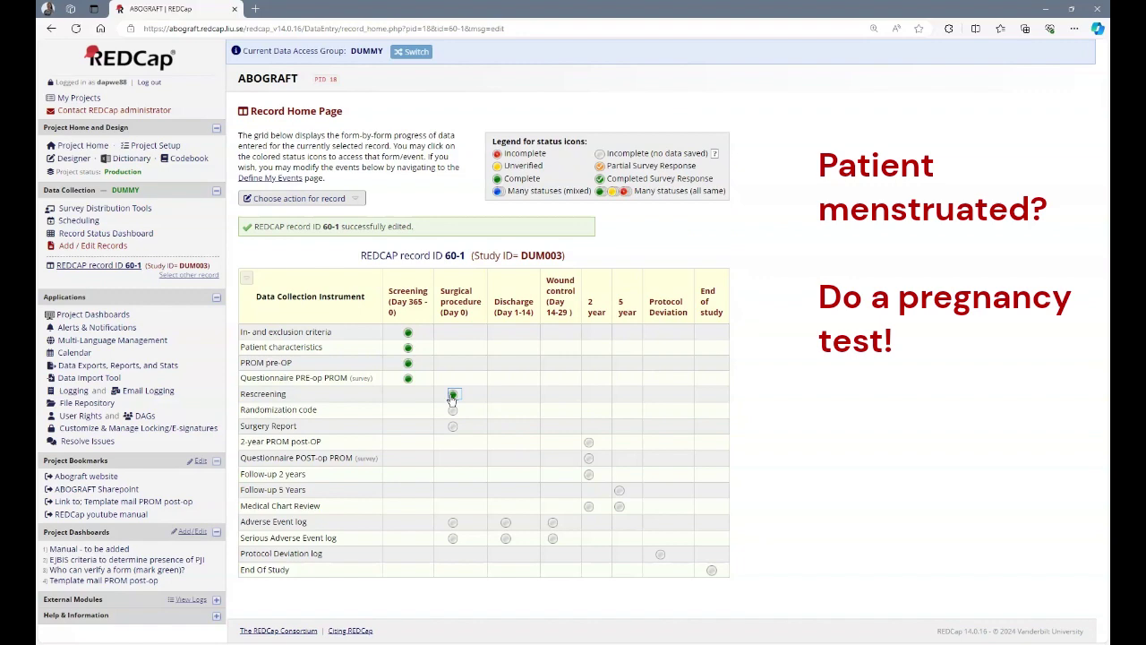
Set menstruation within 12 months to Yes on the screening form and save it
left_click(452, 395)
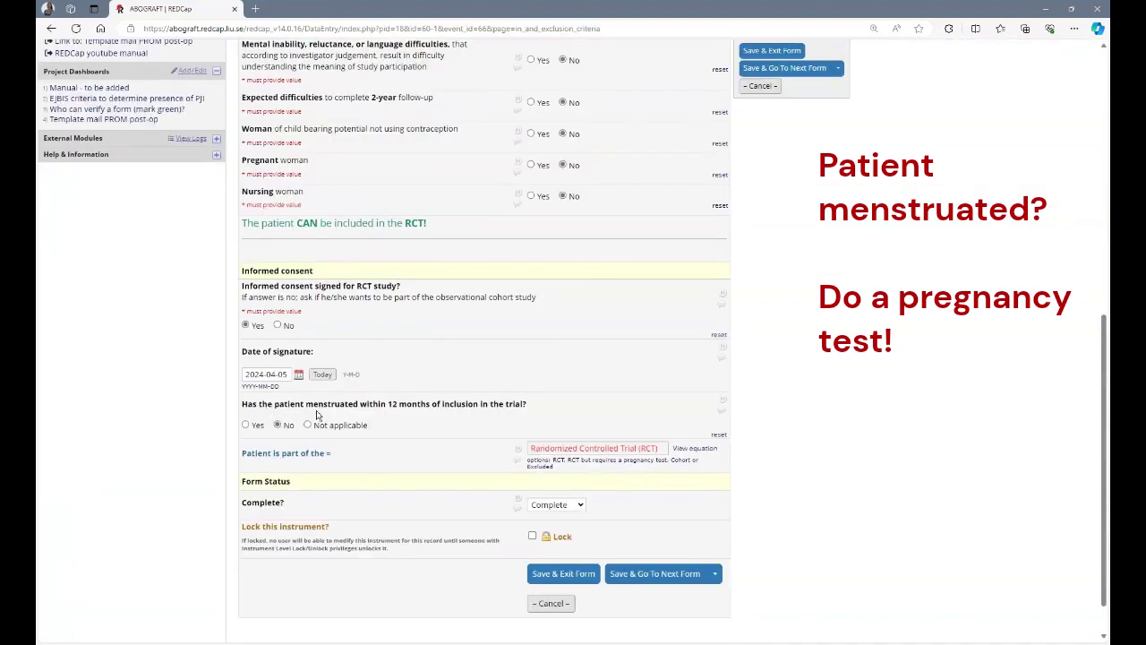
left_click(247, 427)
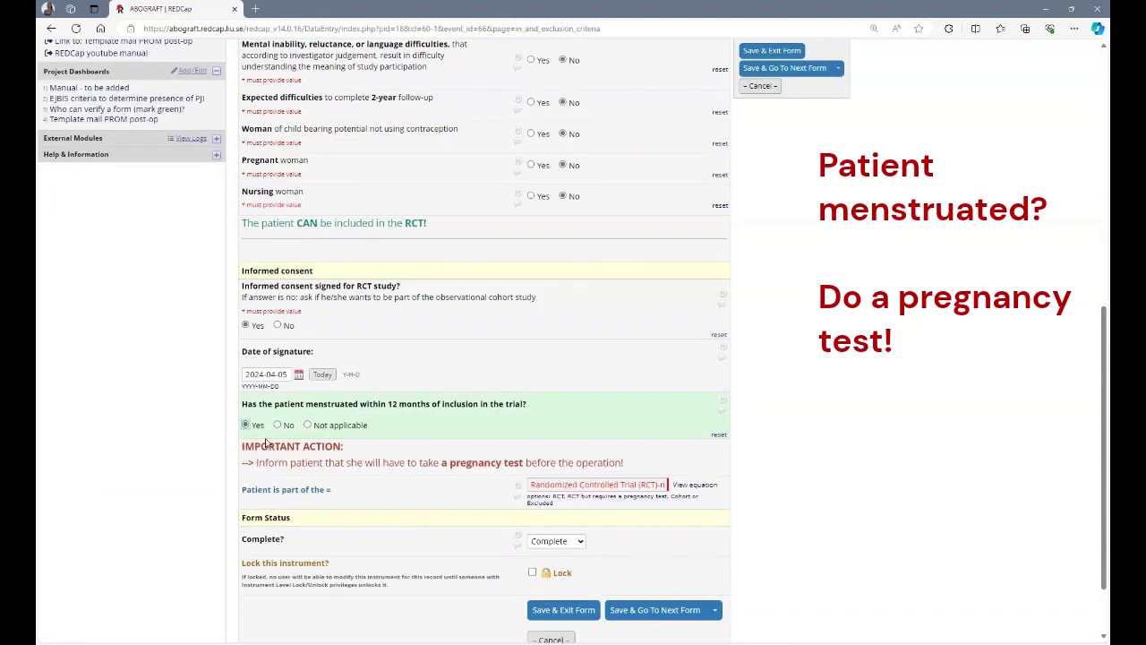
left_click(651, 609)
left_click(450, 399)
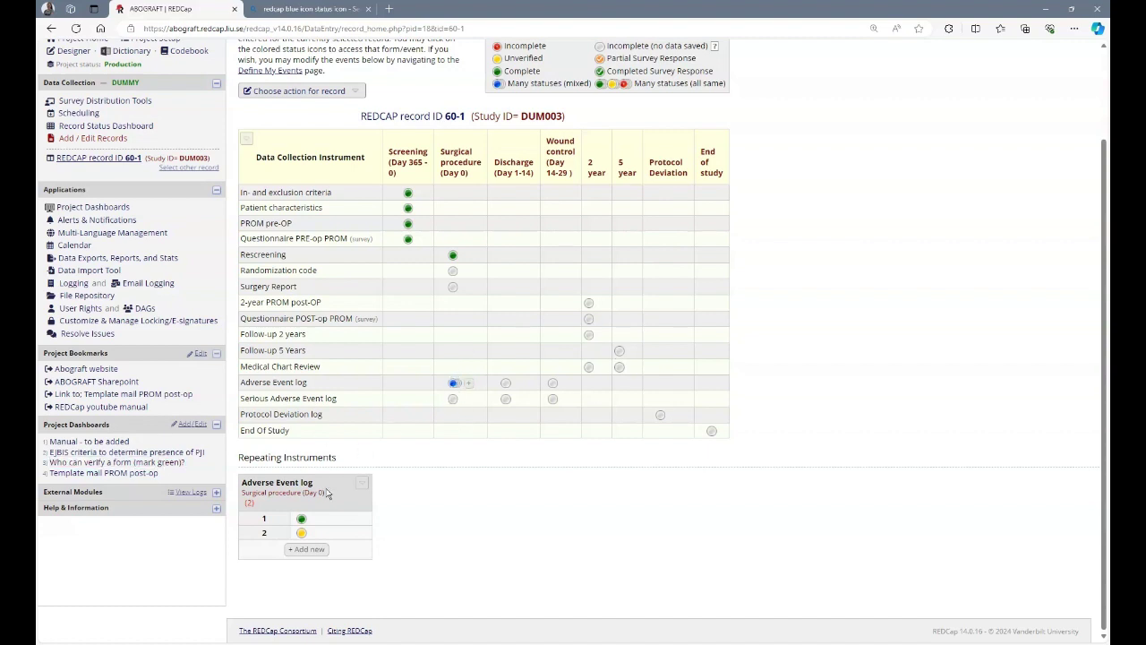
Add a new Adverse Event log entry and check its existing instance list
left_click(305, 549)
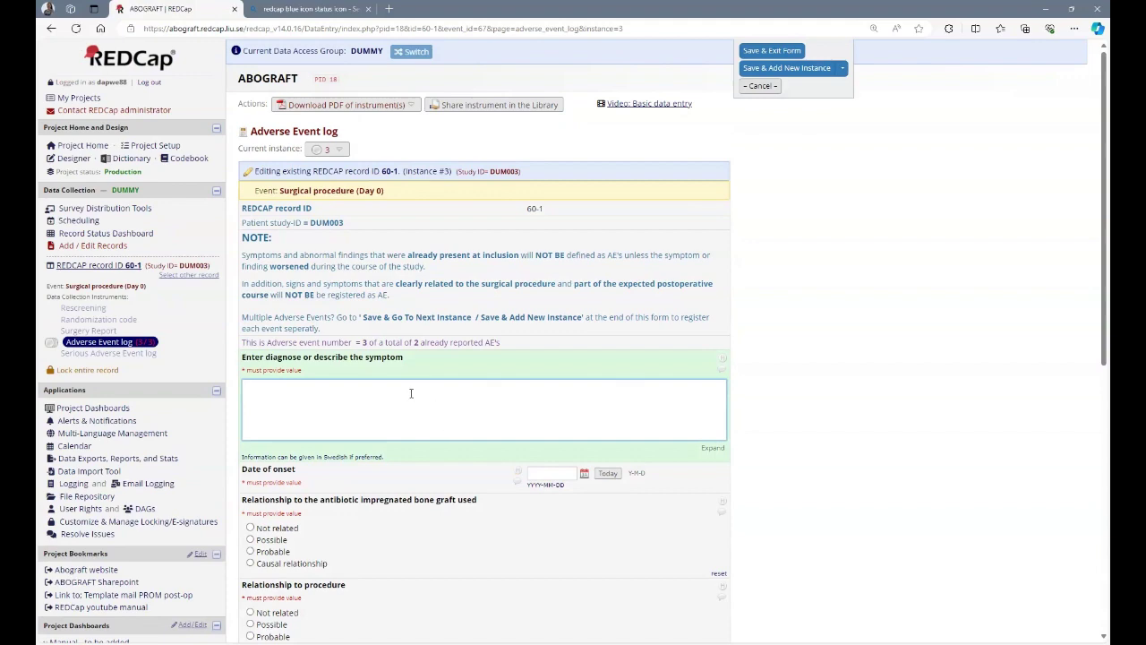
left_click(331, 149)
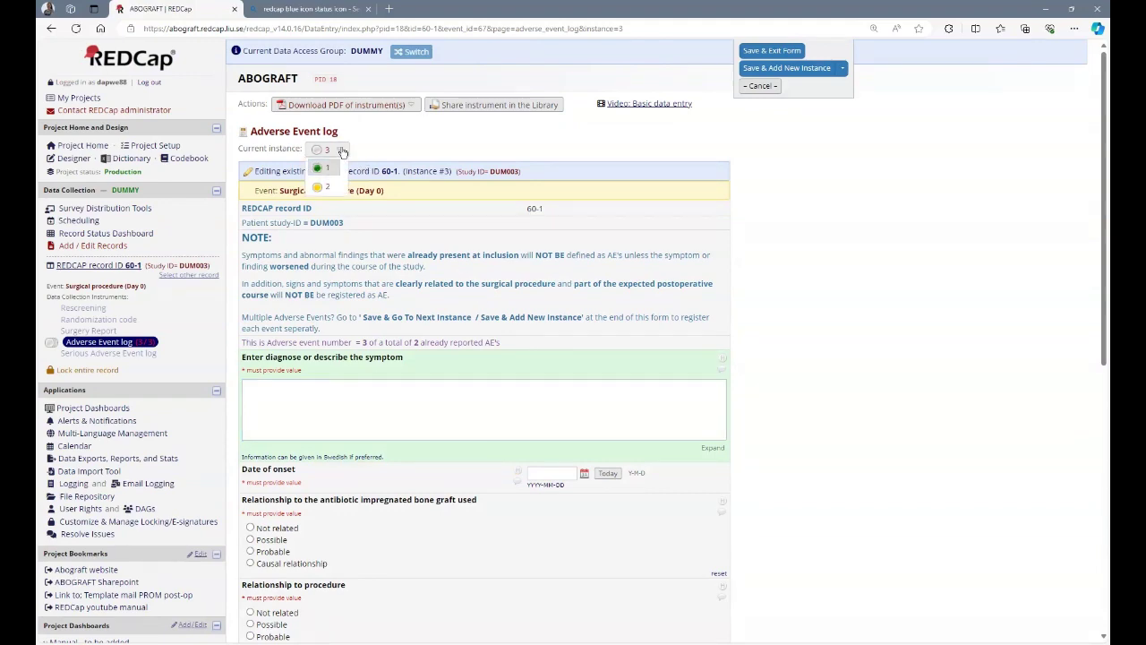
left_click(332, 149)
scroll(555, 313, "down", 5)
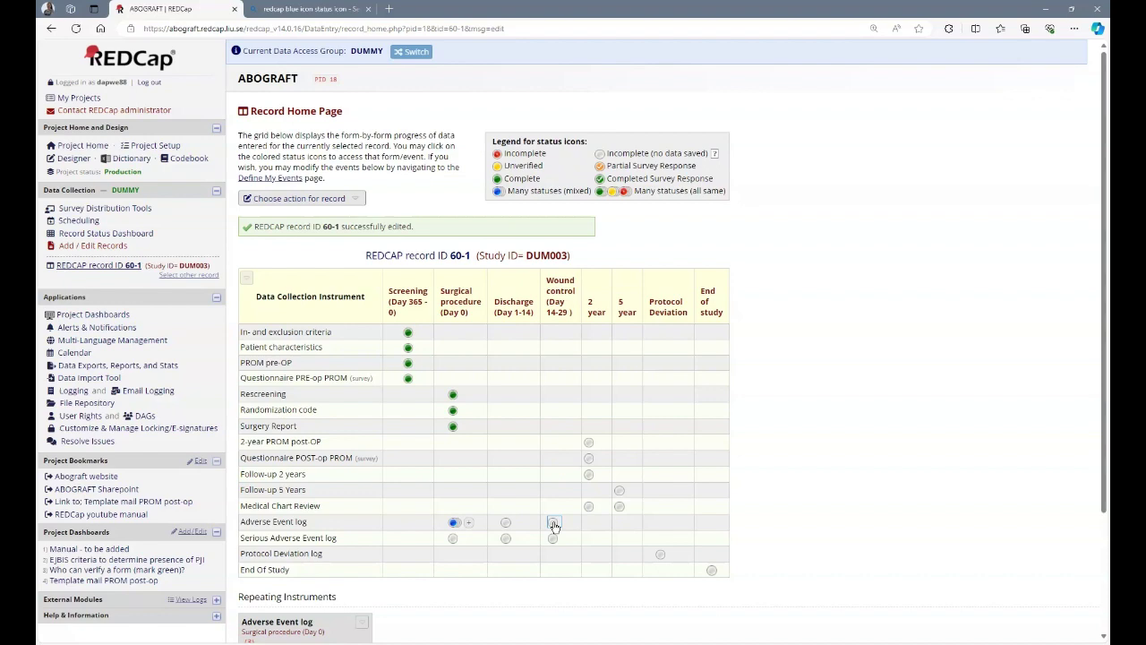
Open the Adverse Event log for the Wound control event
left_click(553, 525)
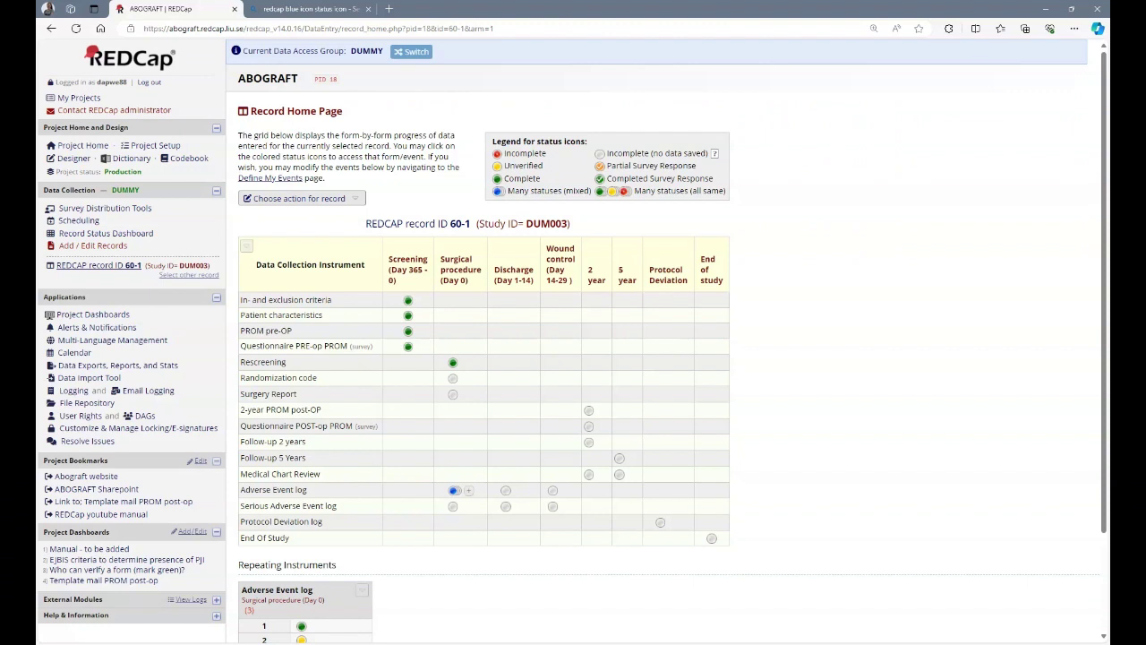
Open the Serious Adverse Event log for the surgery-day event of record 60-1
left_click(455, 509)
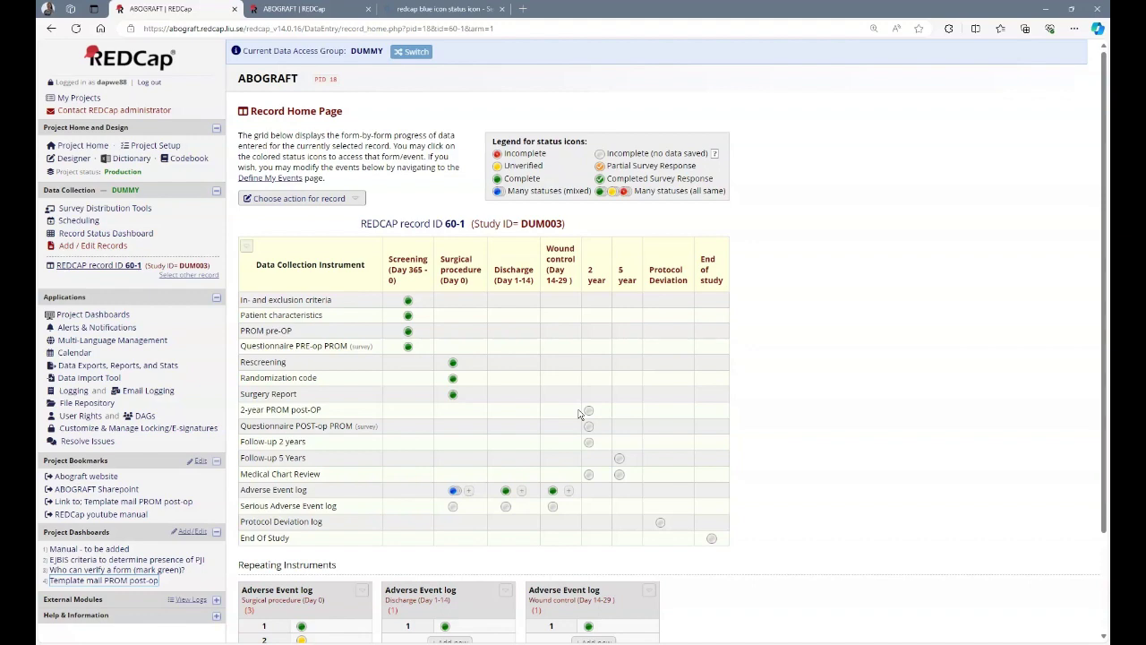
Open the 2-year PROM post-OP form, then switch to the Questionnaire POST-op PROM instrument
left_click(589, 411)
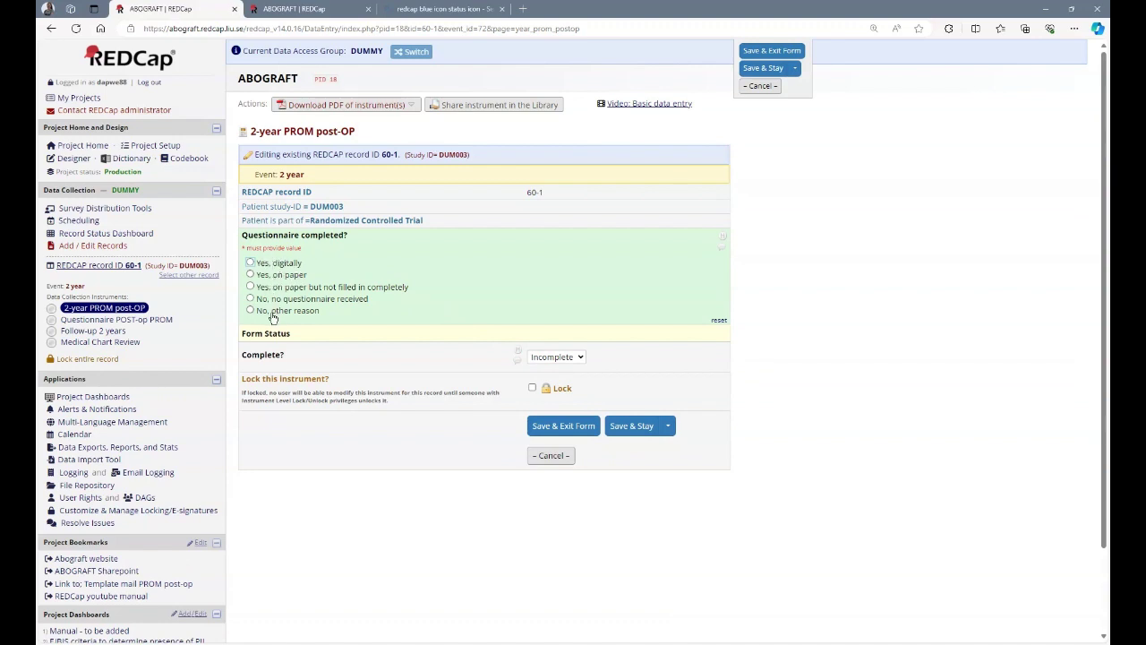
left_click(120, 324)
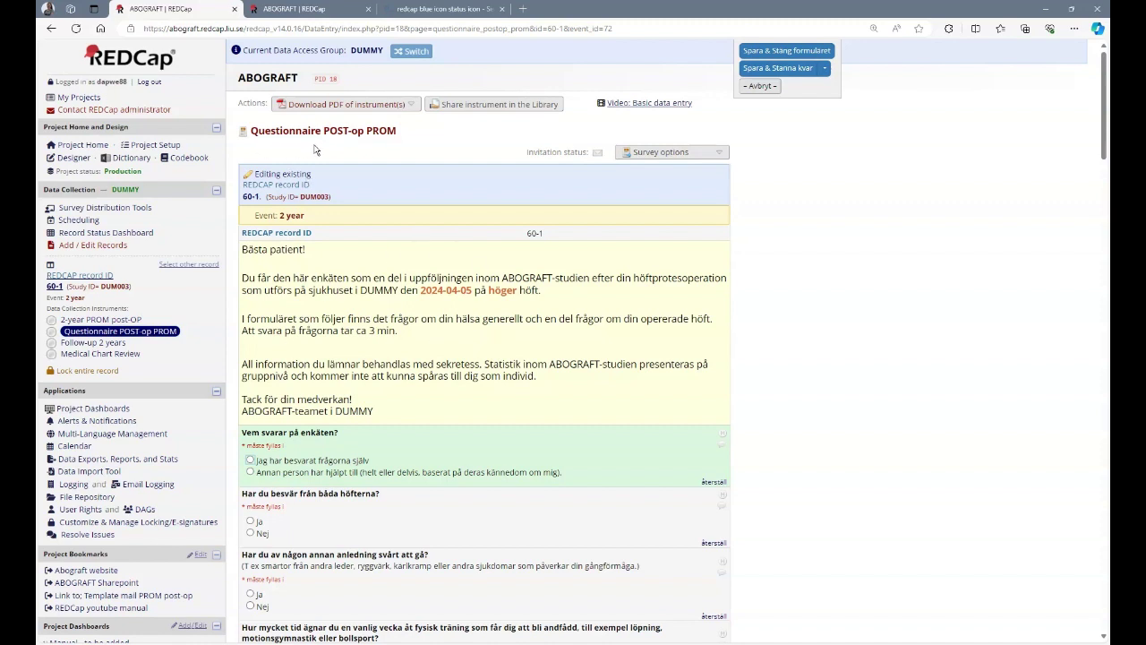
left_click(669, 153)
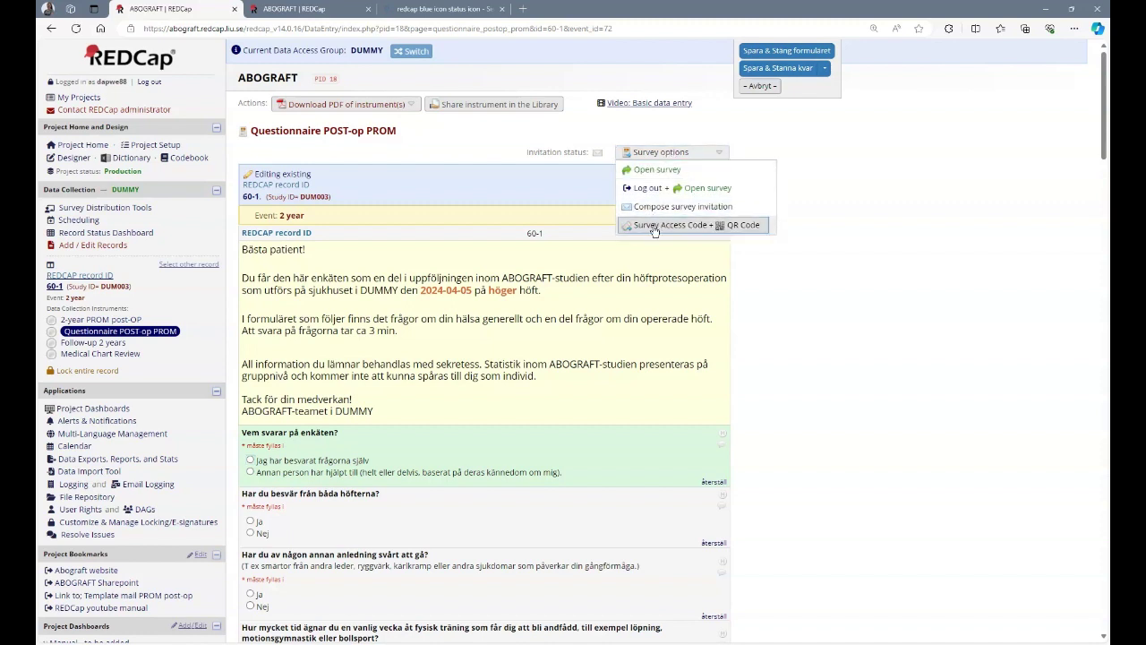
left_click(752, 225)
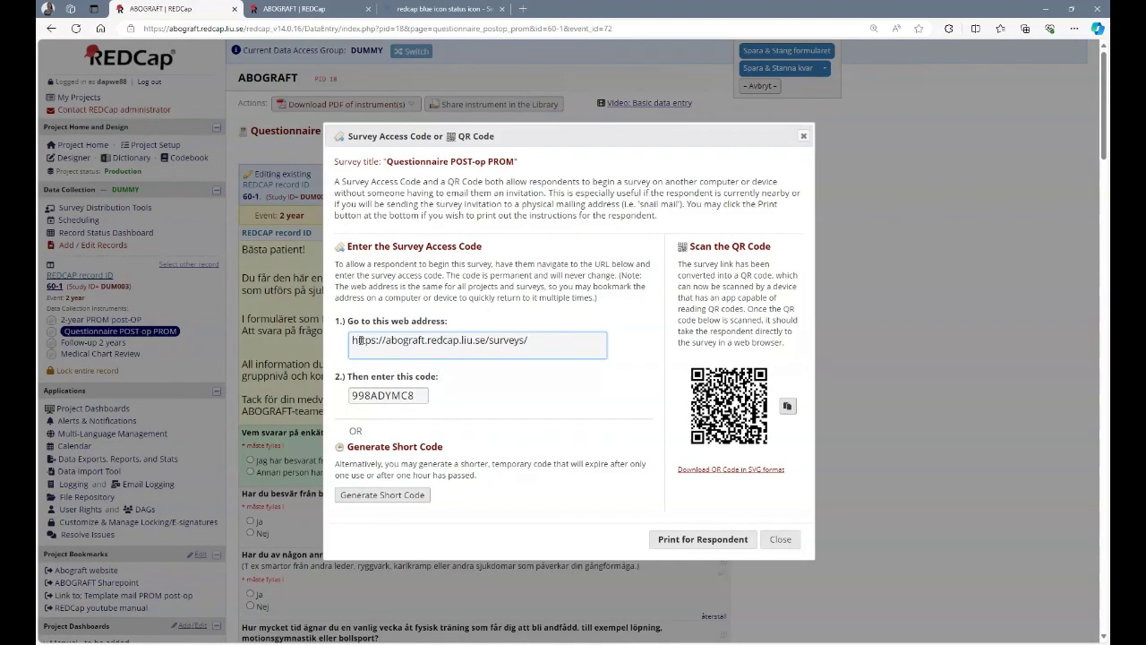
left_click_drag(352, 340, 530, 340)
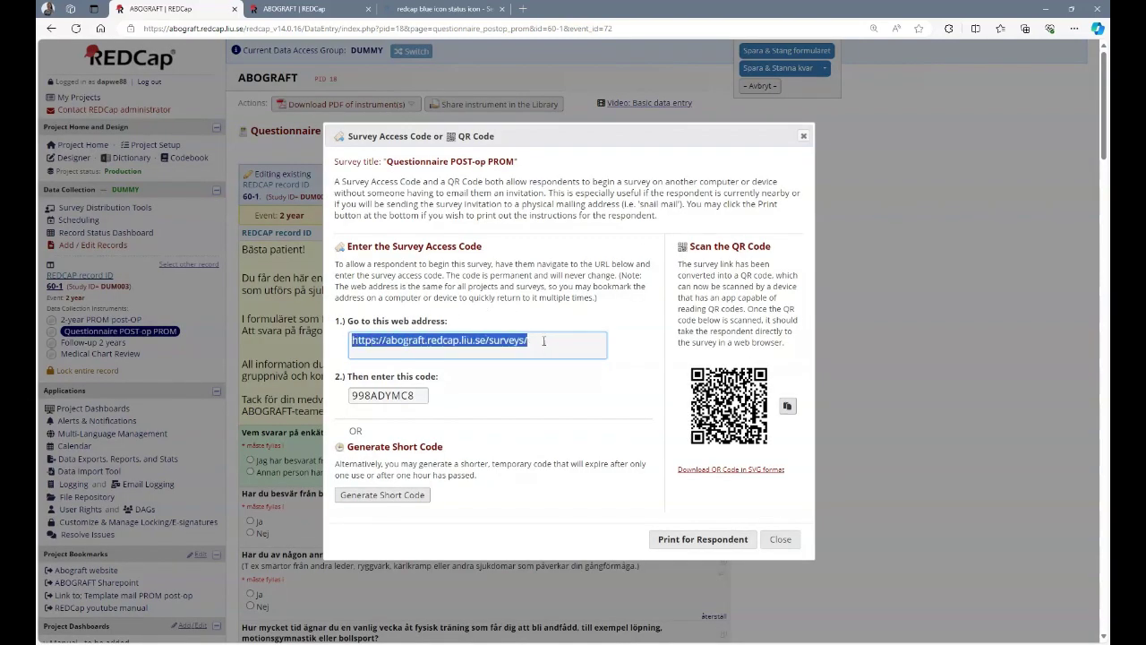
left_click(542, 342)
left_click_drag(419, 397, 348, 399)
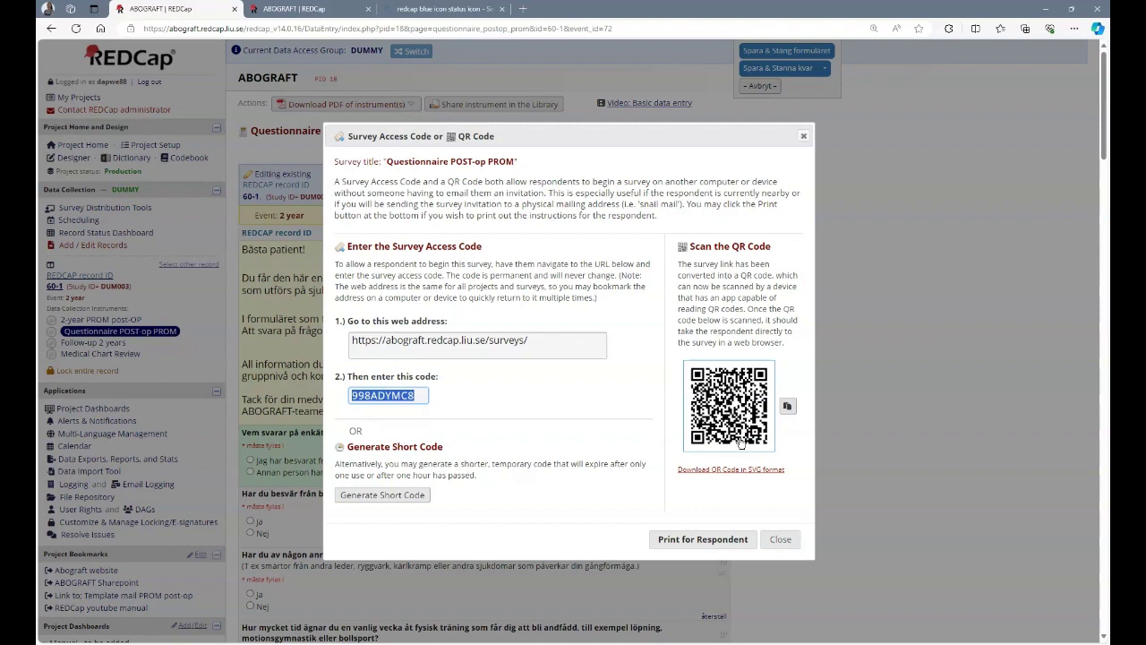
left_click(780, 538)
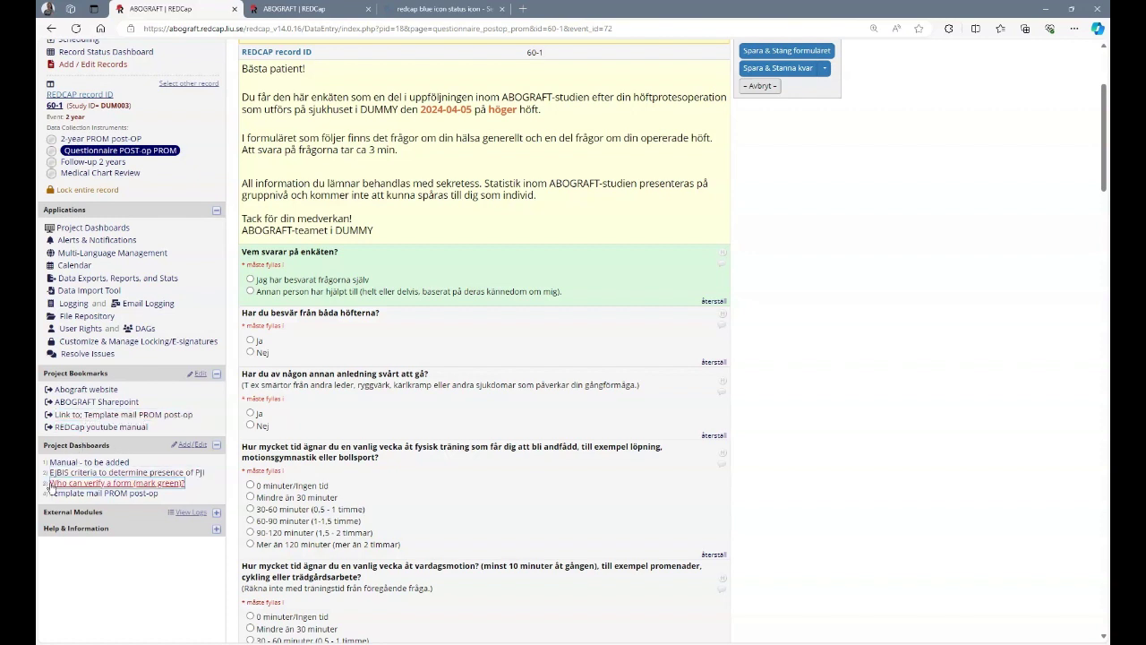
Switch to the browser tab with the Template mail PROM post-op page
left_click(86, 495)
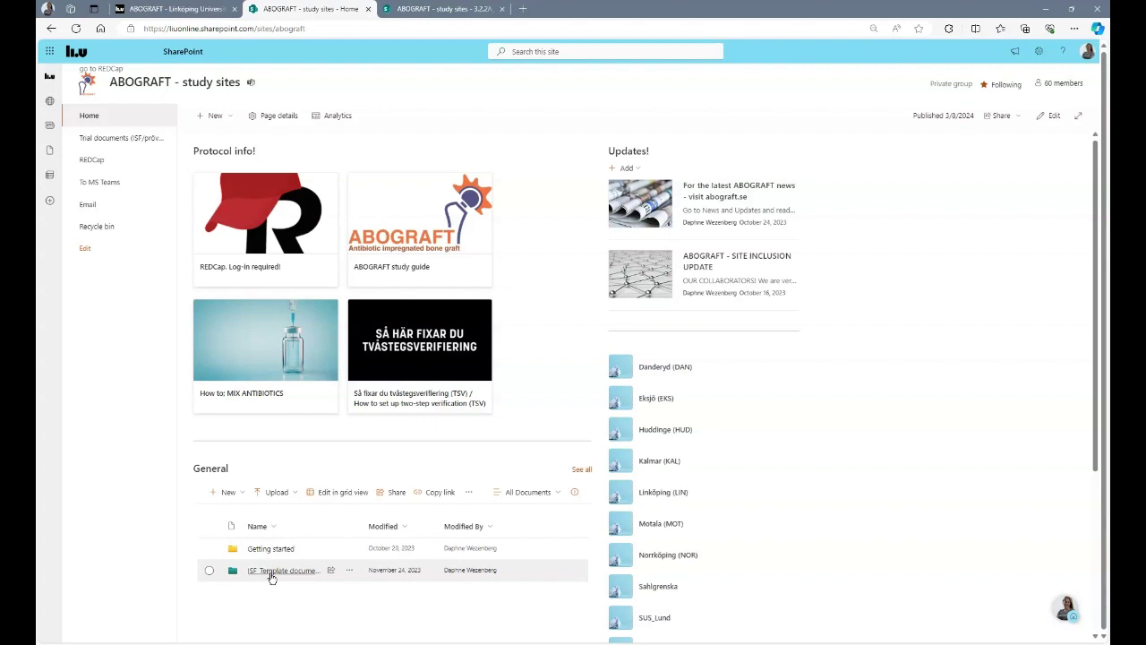
Browse ISF_Template documents > 03. eCRF and view the 3.2.2A PROM questionnaire PDF
left_click(271, 572)
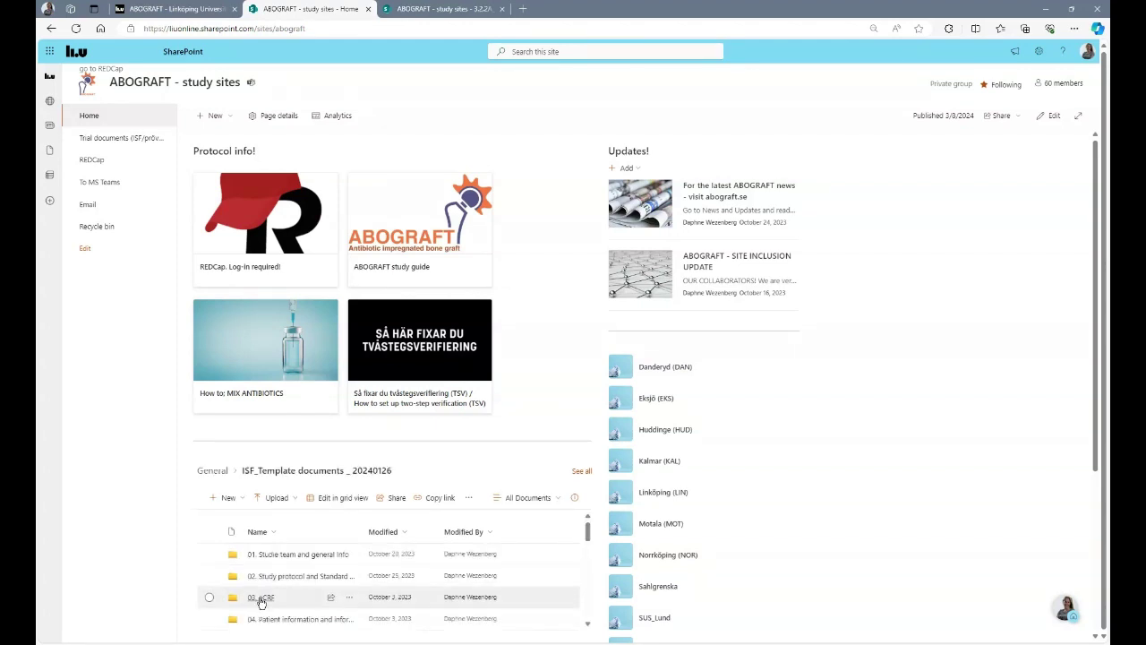
left_click(259, 598)
scroll(274, 579, "down", 2)
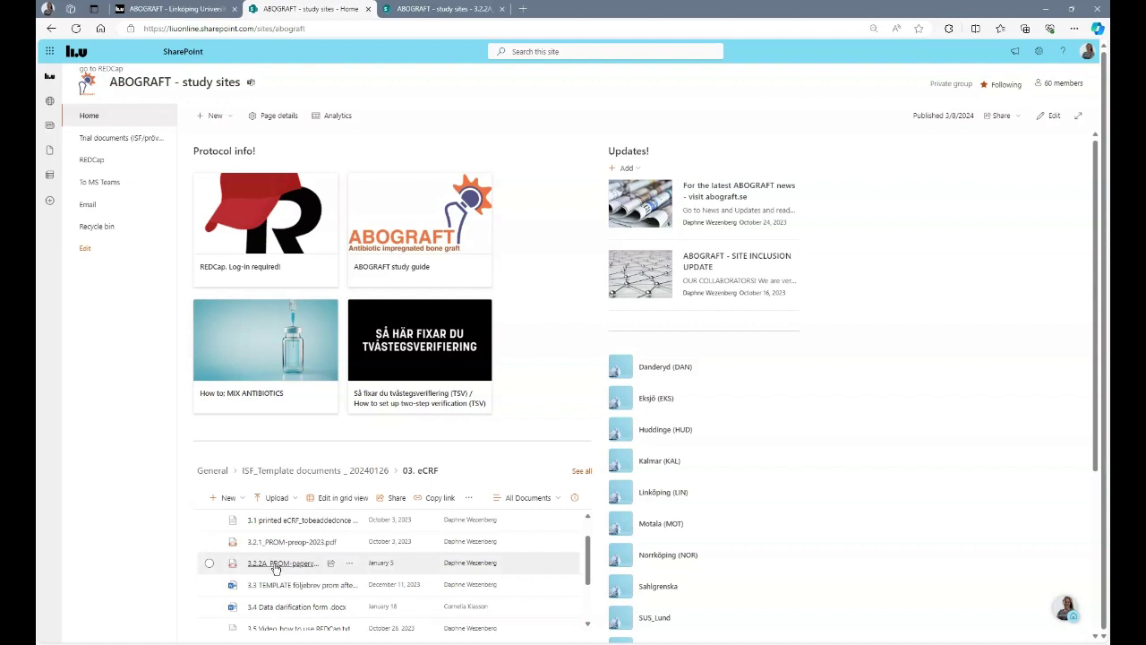
scroll(190, 577, "down", 2)
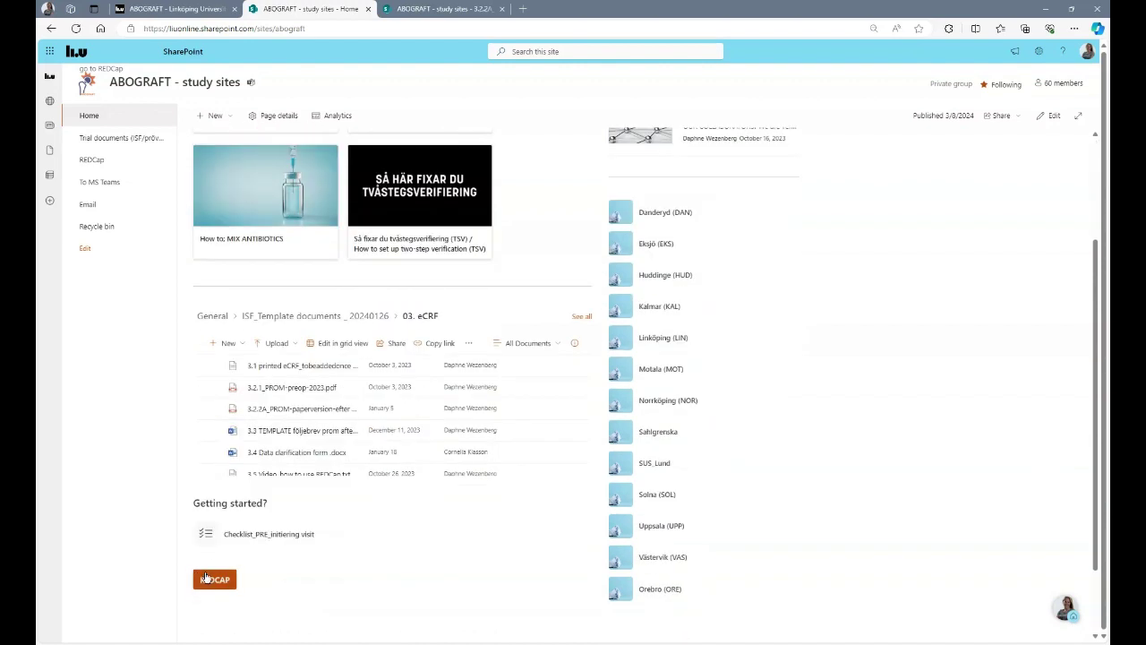
scroll(274, 456, "down", 2)
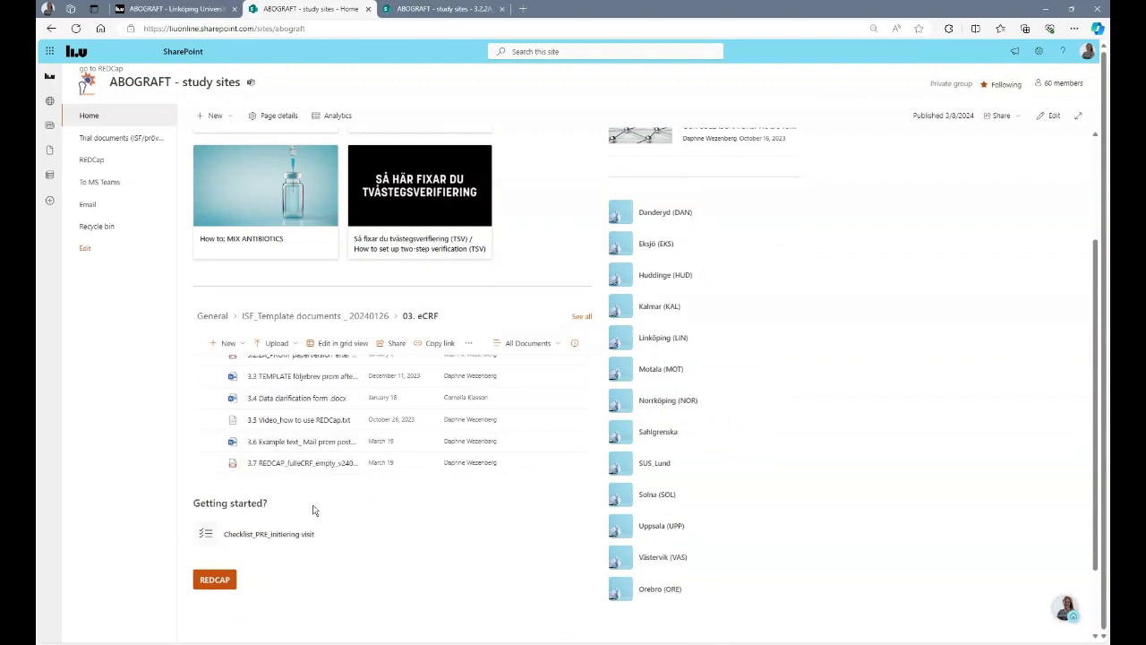
left_click(421, 9)
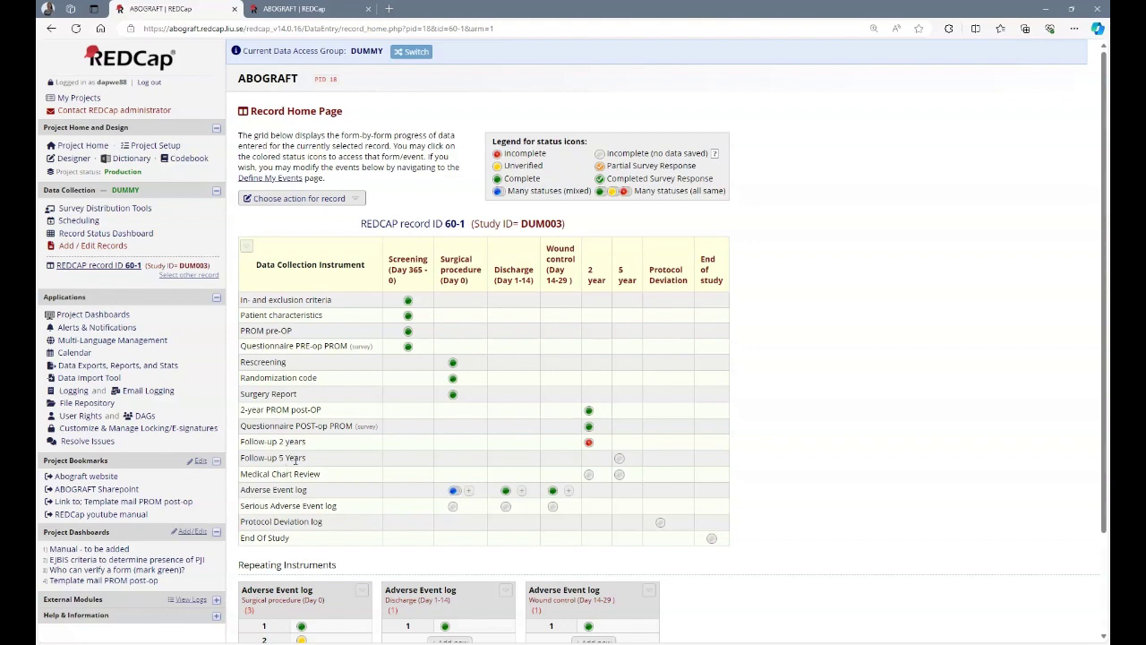
Tick the three chart findings on the Follow-up 2 years form and save it
left_click(589, 443)
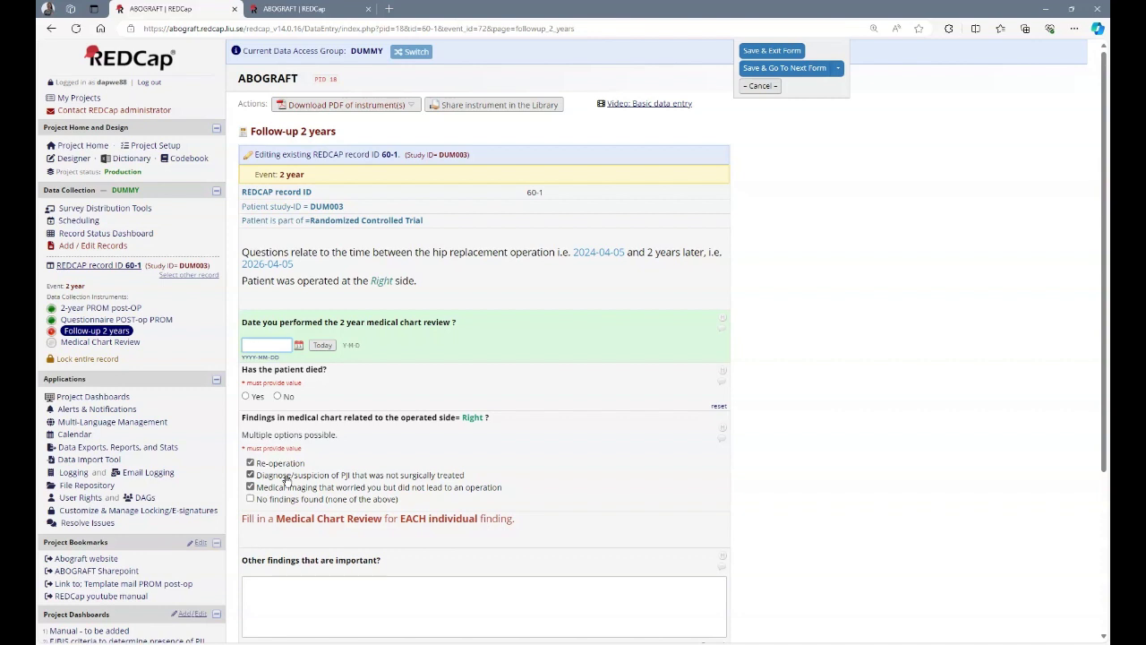
left_click(99, 265)
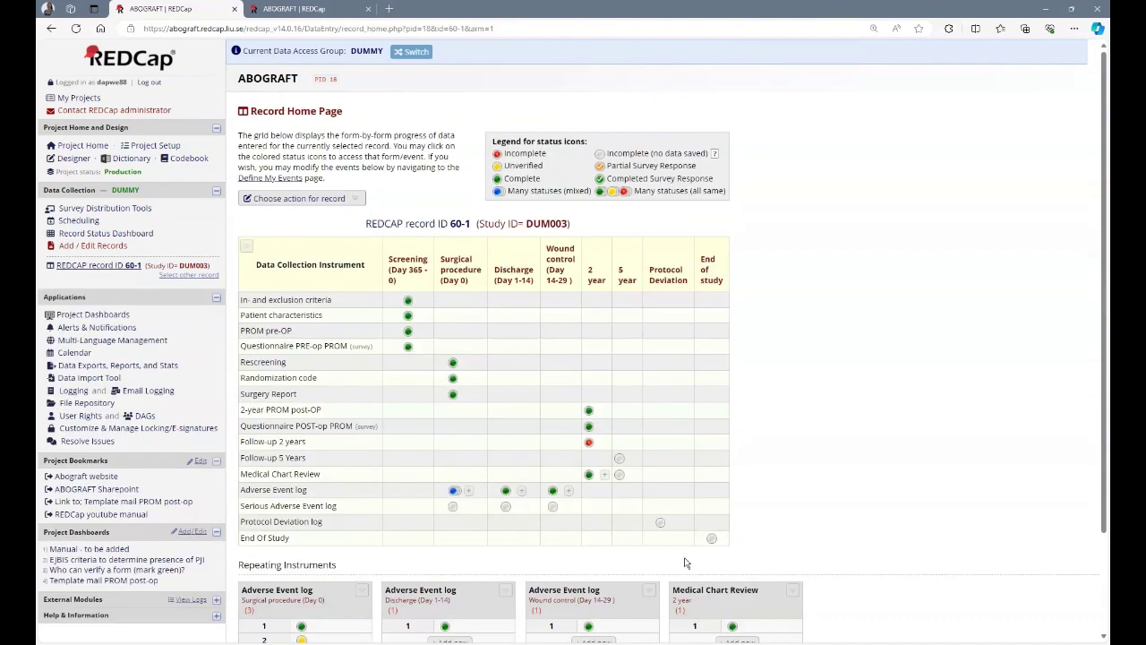
Add a Medical Chart Review noting suspected PJI not surgically treated, then open the Protocol Deviation log
left_click(604, 475)
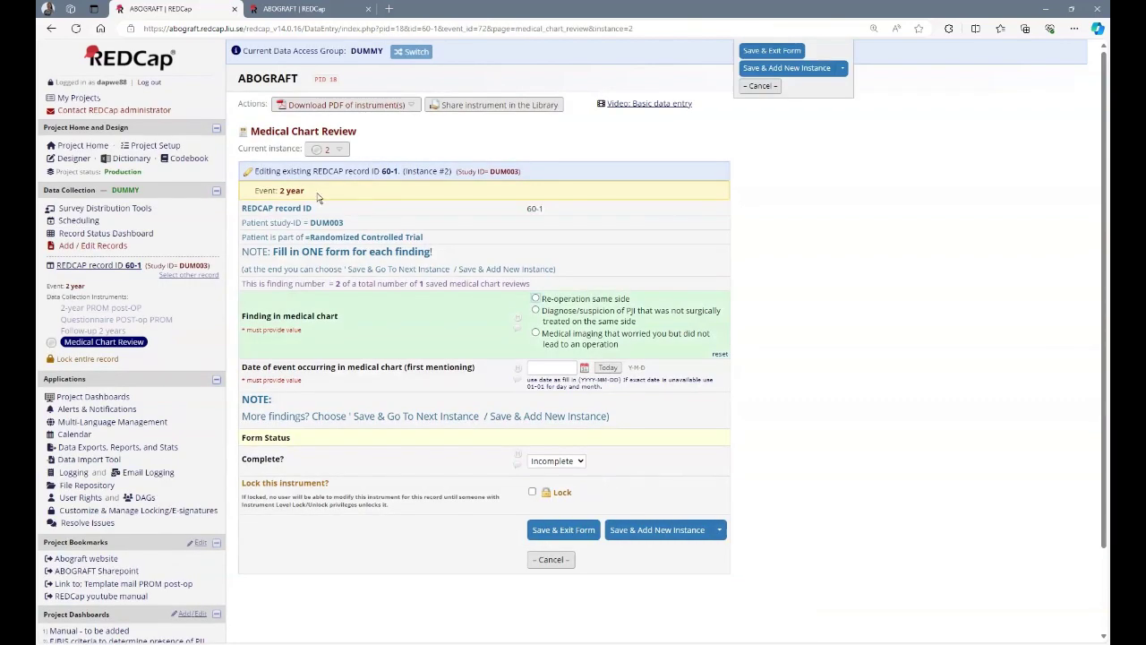
left_click(338, 150)
left_click(338, 151)
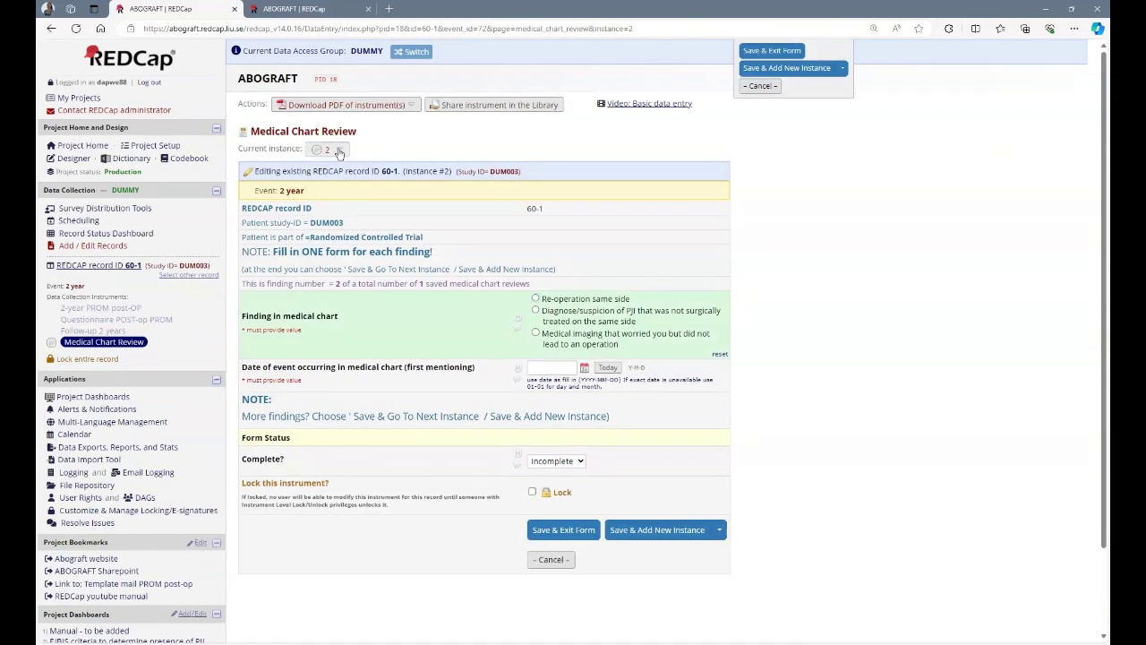
left_click(535, 310)
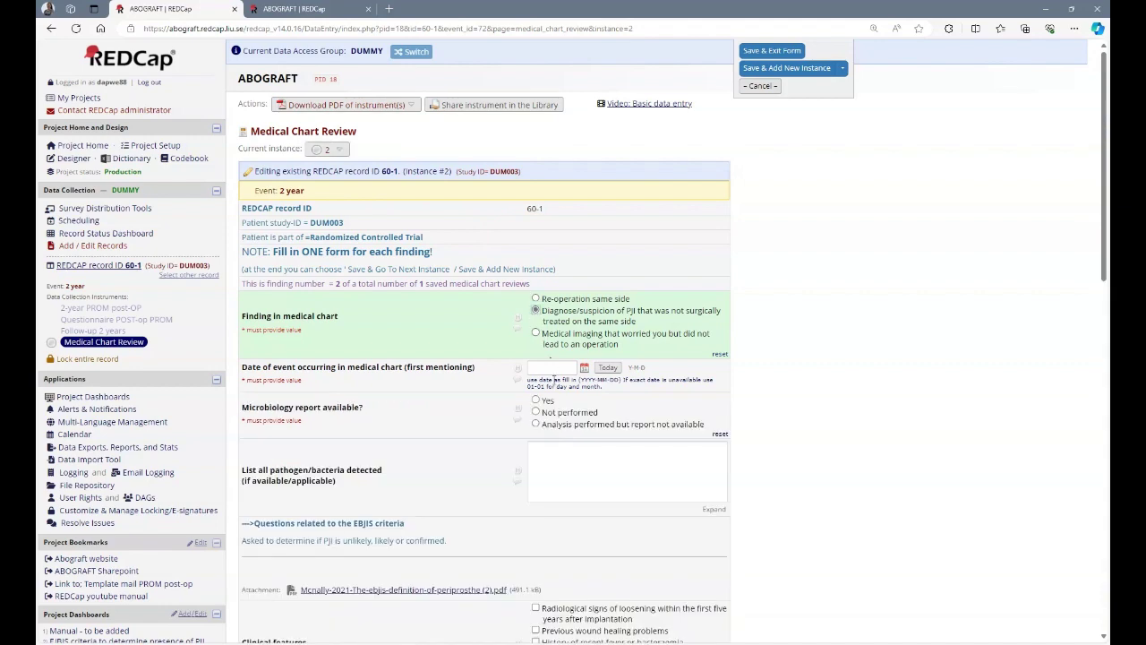
scroll(446, 253, "down", 1)
scroll(486, 289, "down", 9)
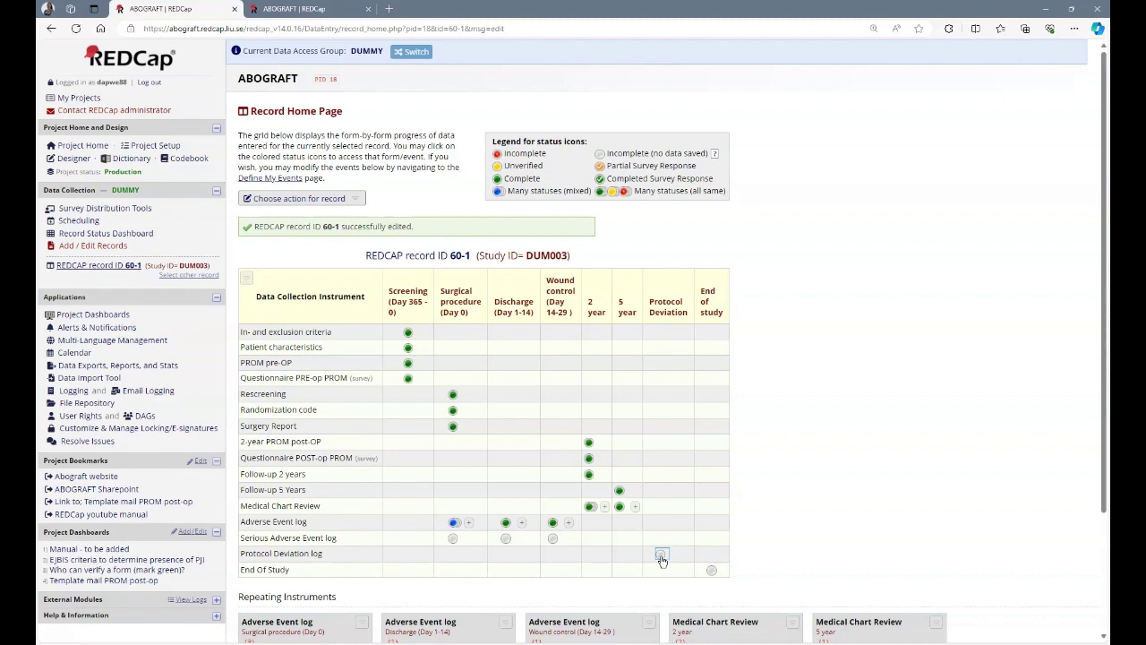
left_click(660, 556)
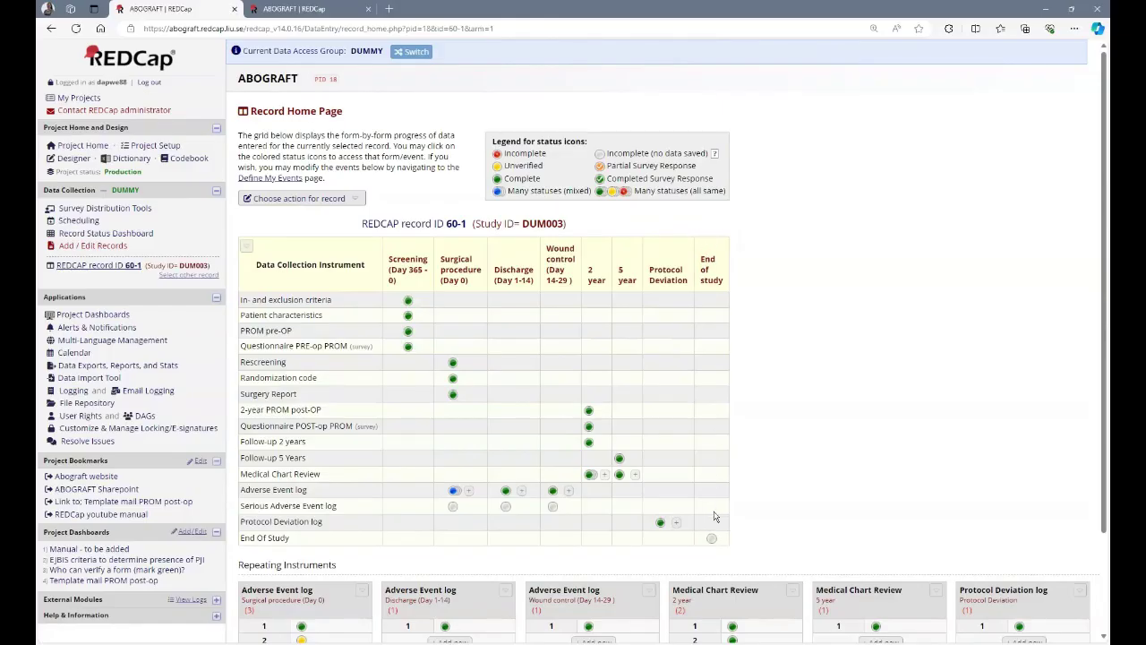
On record 60-1's End Of Study form, answer Yes to follow-up completed per protocol
left_click(712, 540)
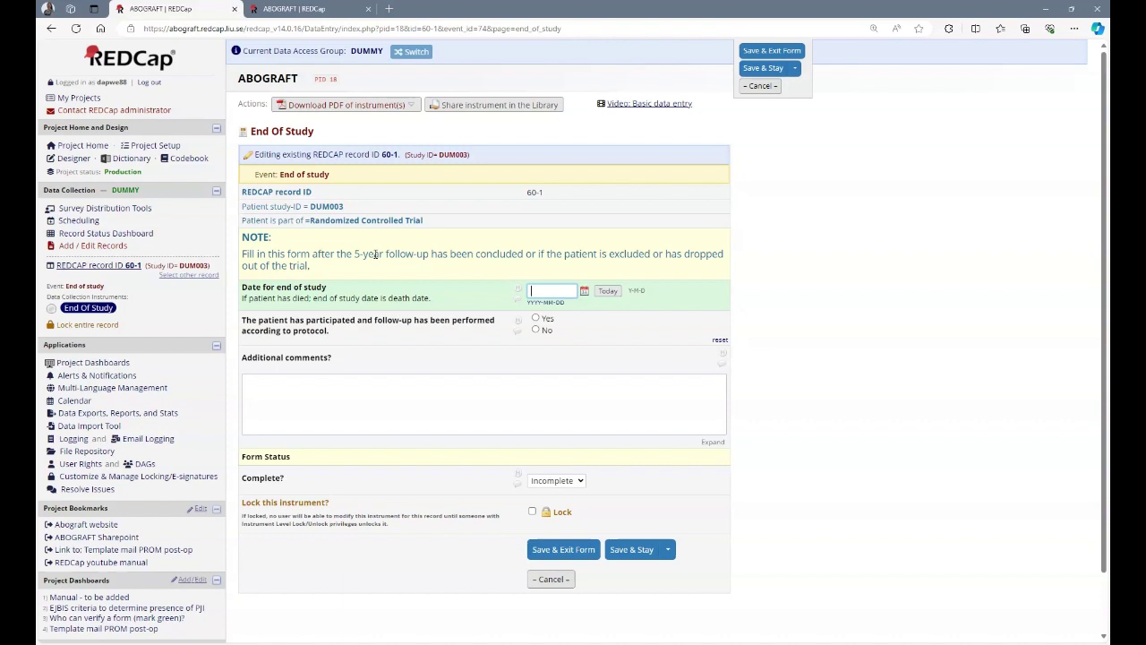
left_click(535, 318)
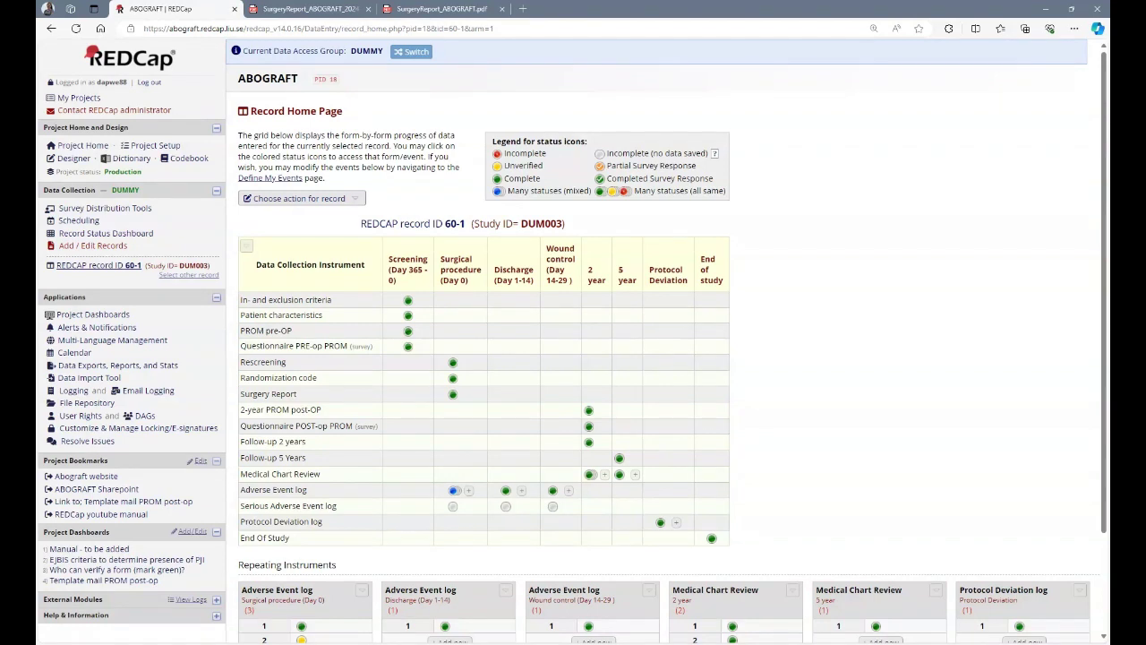
Open the Day 0 Surgery Report form and list its Download PDF options
left_click(453, 397)
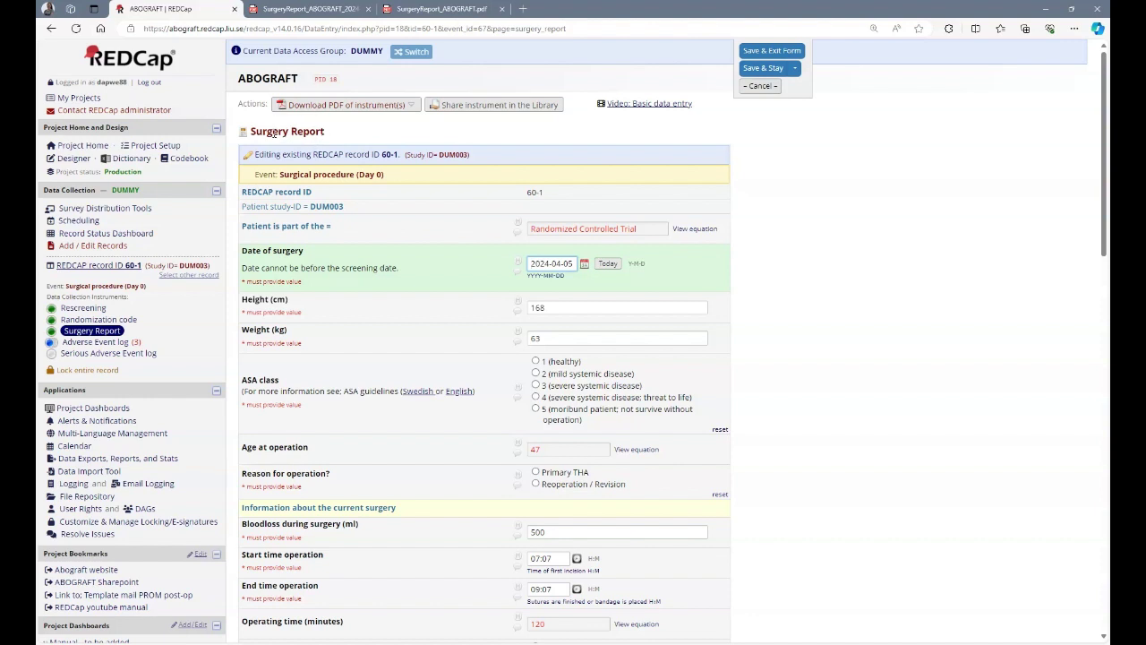
left_click(409, 107)
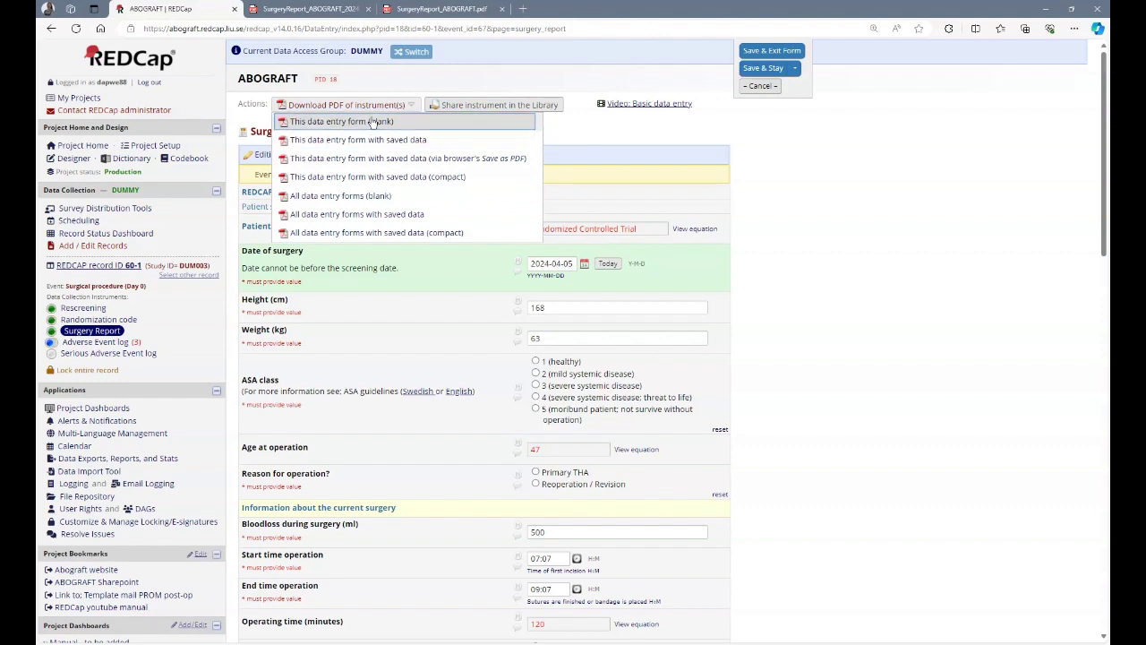
left_click(336, 9)
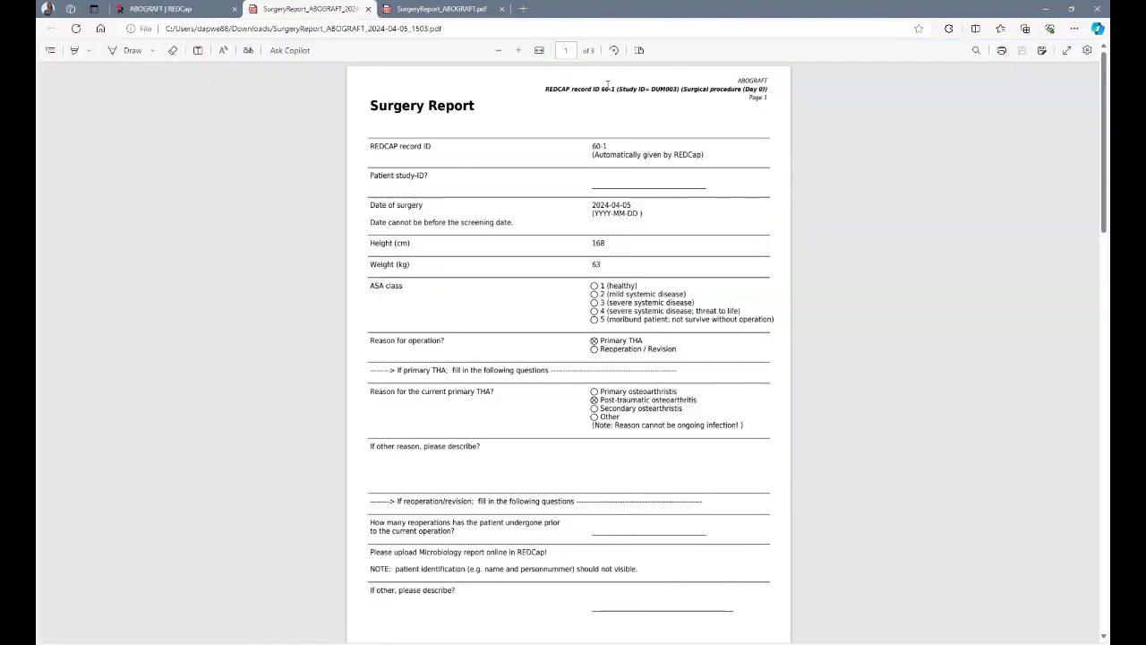
left_click_drag(592, 89, 614, 98)
left_click(424, 9)
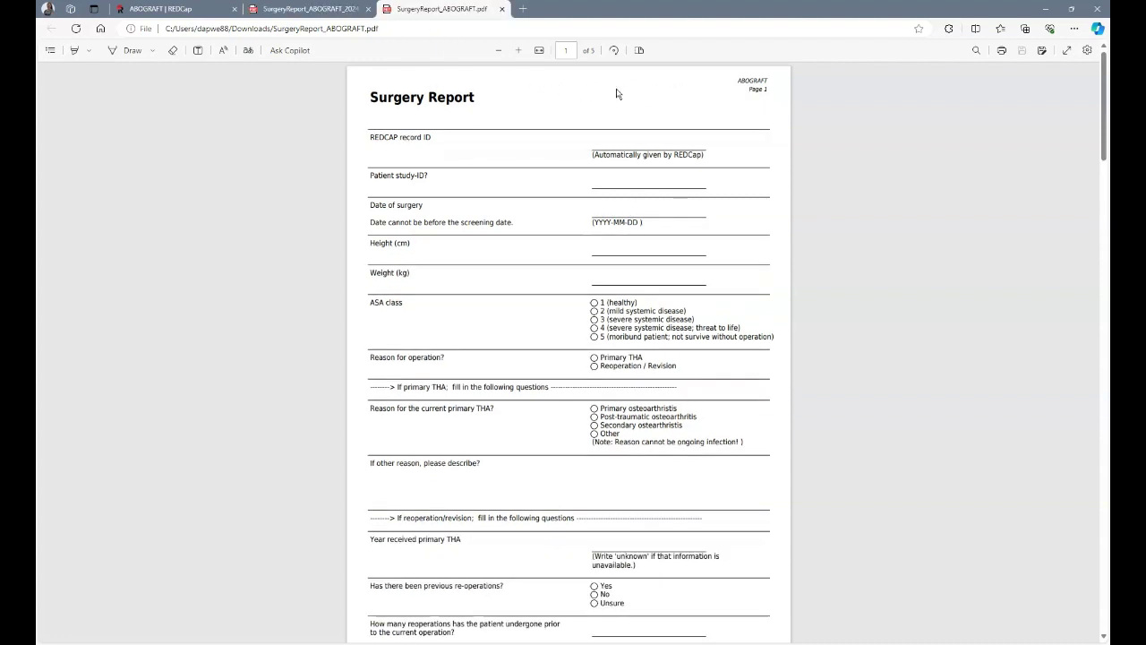
key("ctrl+Tab")
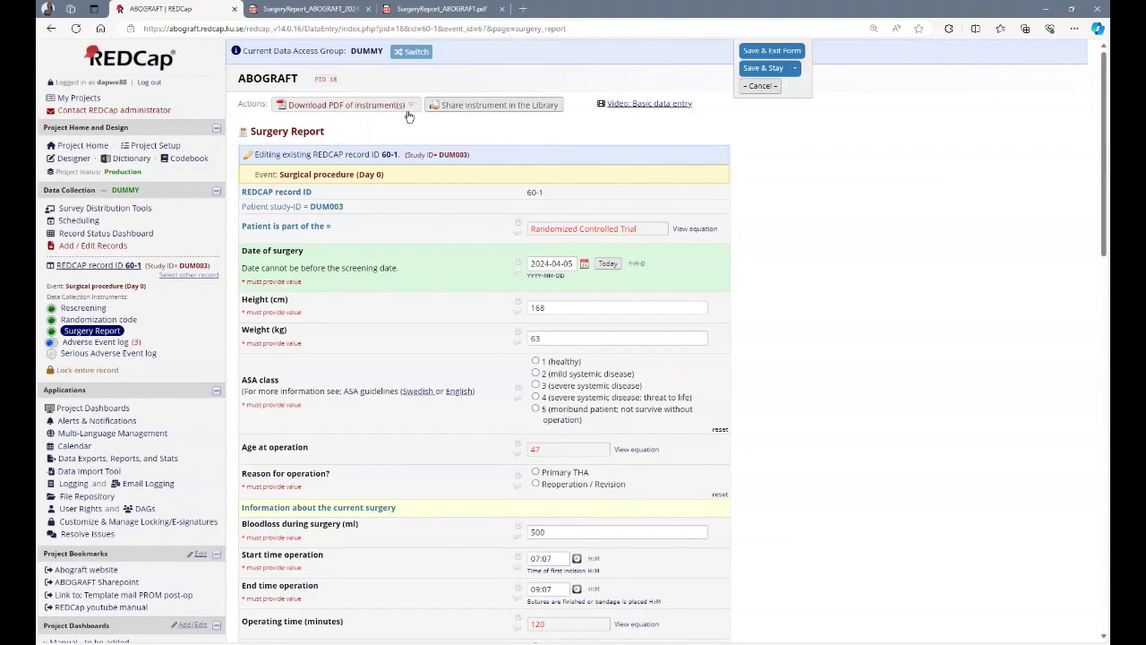
Reopen the Download PDF options and return to the downloaded surgery report PDF
left_click(414, 107)
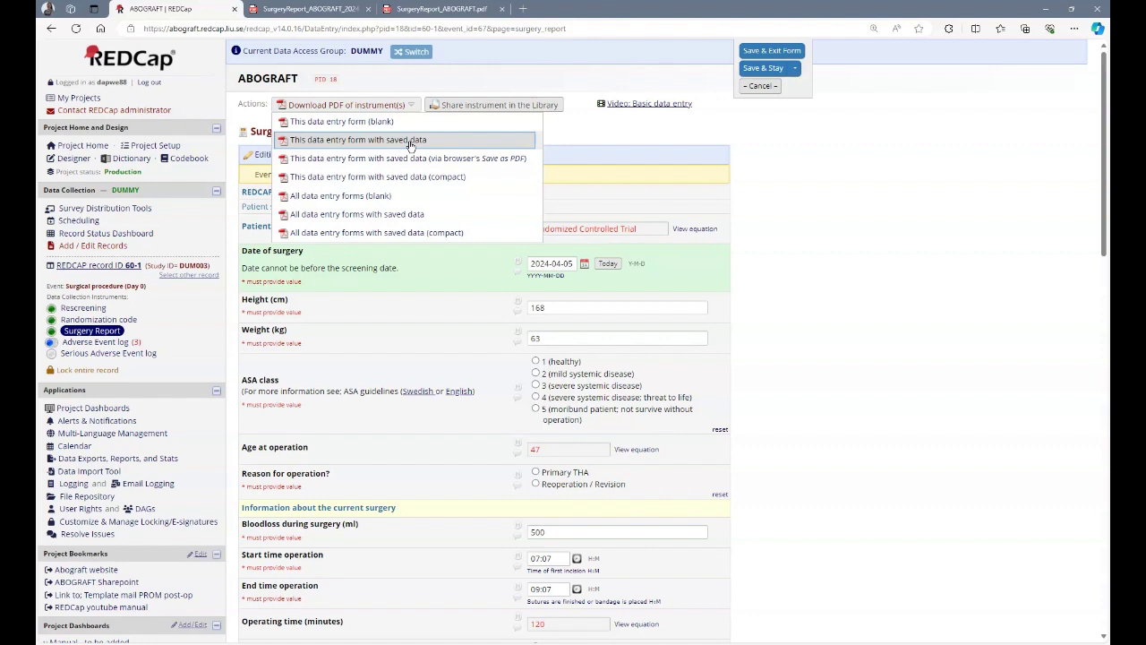
left_click(410, 141)
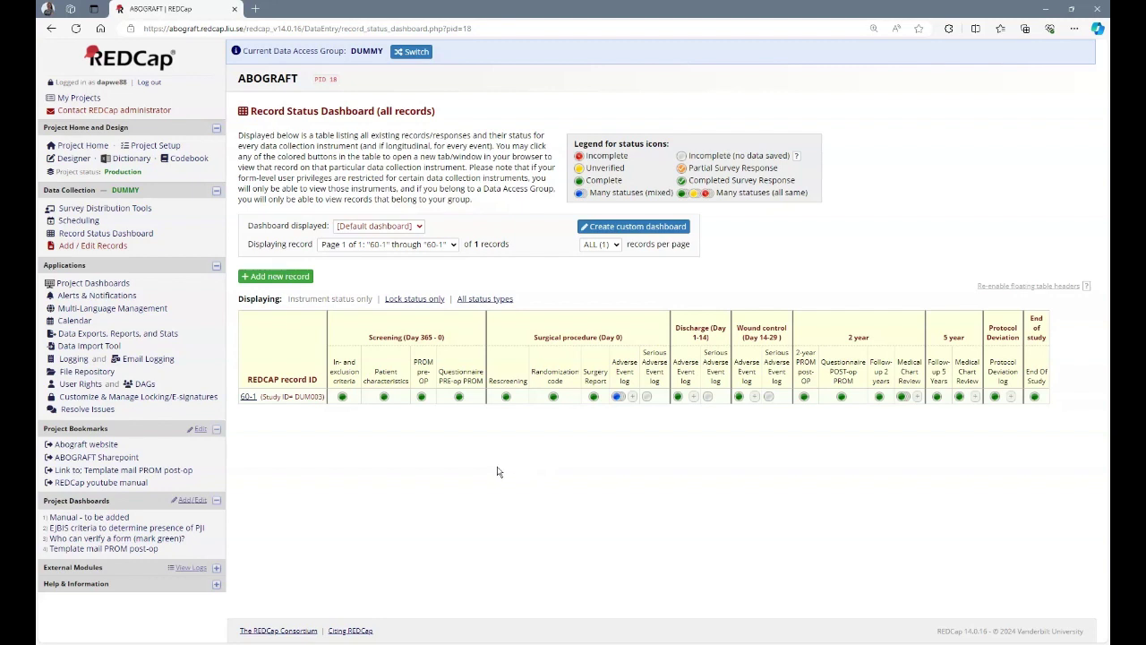
Open record 60-1's Surgery Report from the Record Status Dashboard
left_click(594, 396)
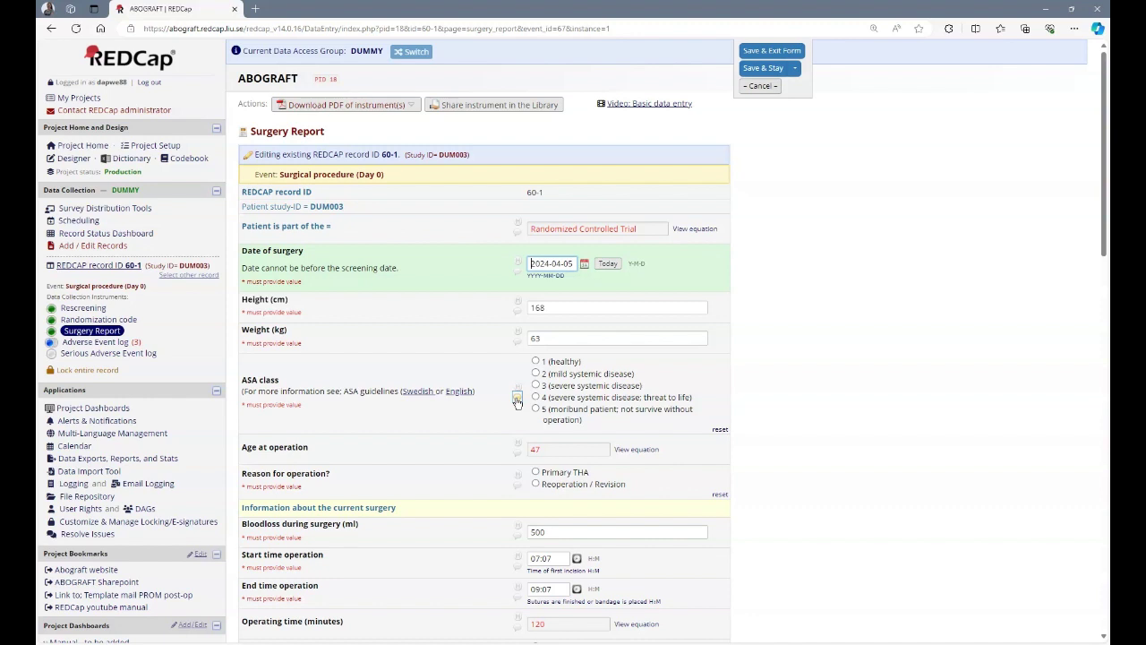
Open a data query on the Surgery Report's ASA class field and assign it to the user
left_click(516, 400)
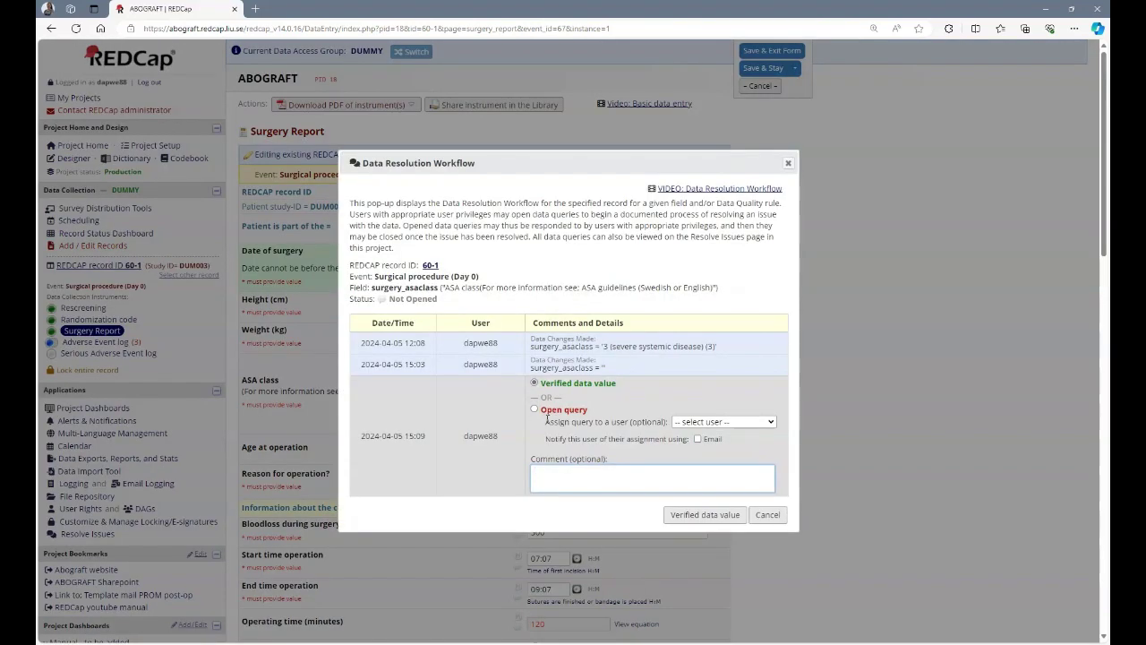
left_click(534, 408)
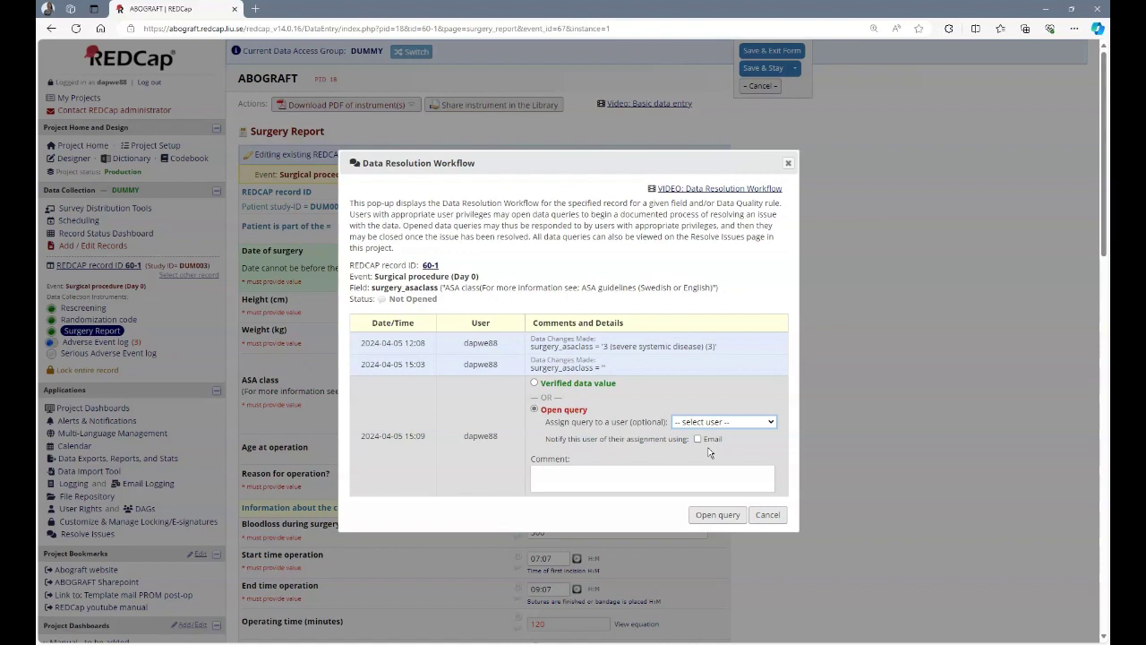
left_click(709, 453)
key("Escape")
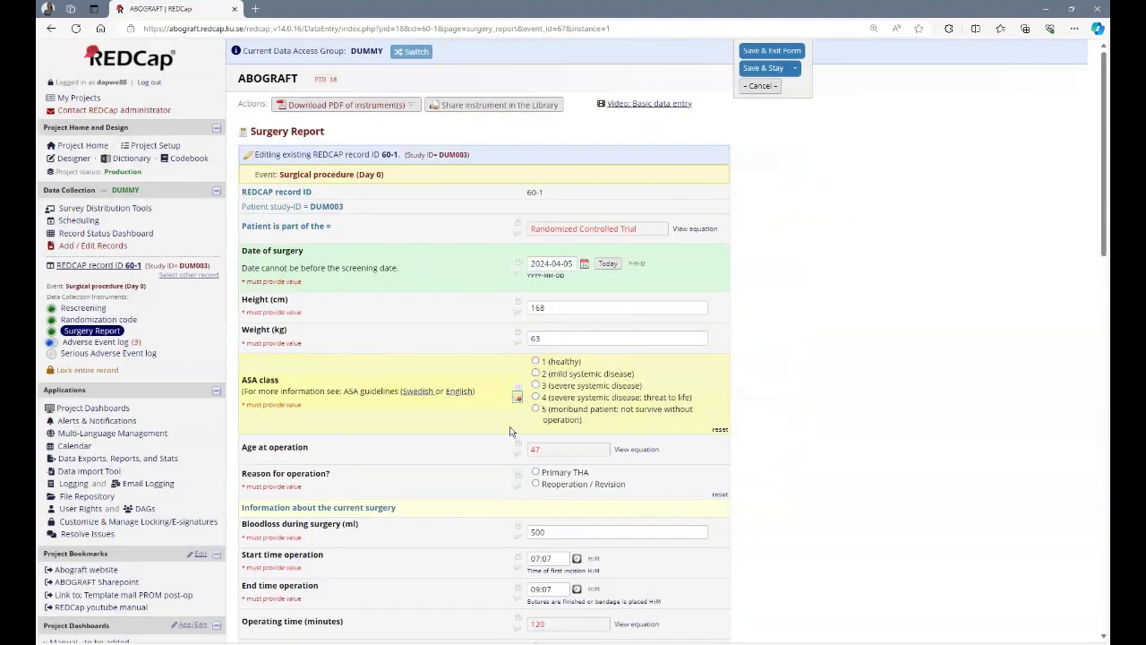
In Resolve Issues, filter to queries assigned to the user and jump to record 60-1's queried field
left_click(88, 534)
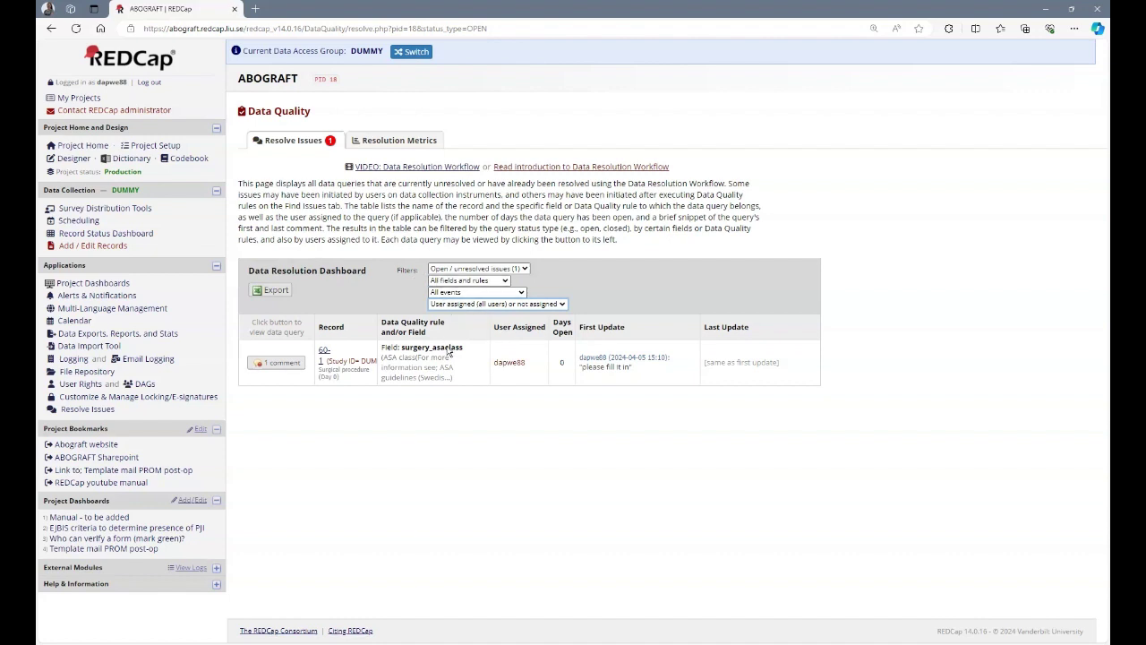
left_click(450, 353)
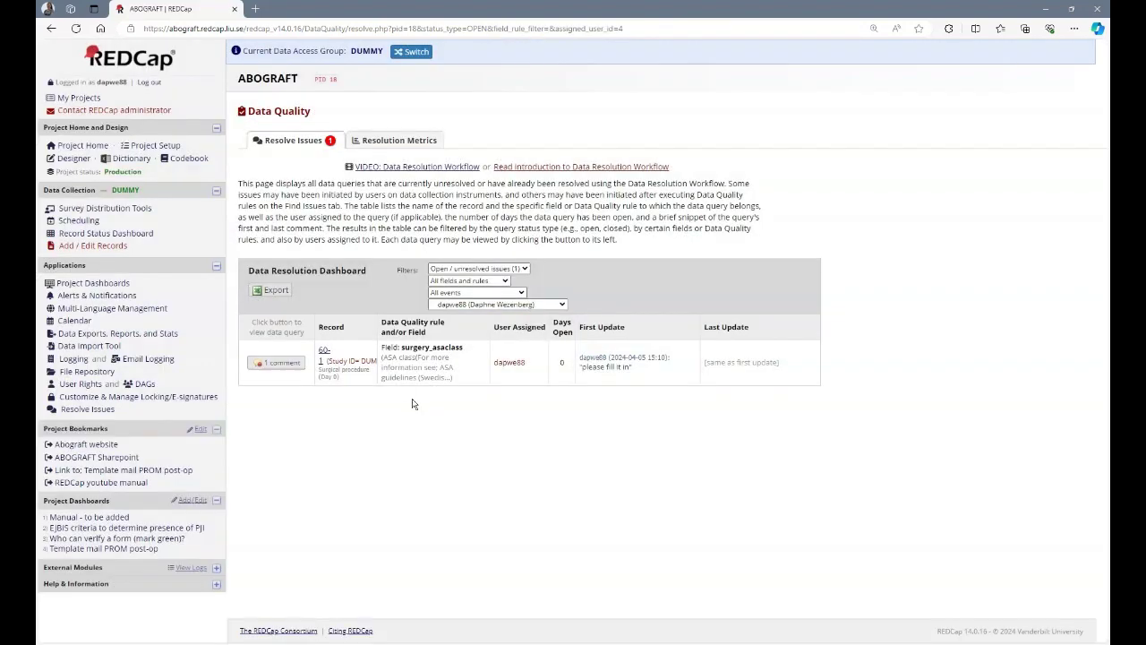
left_click(325, 355)
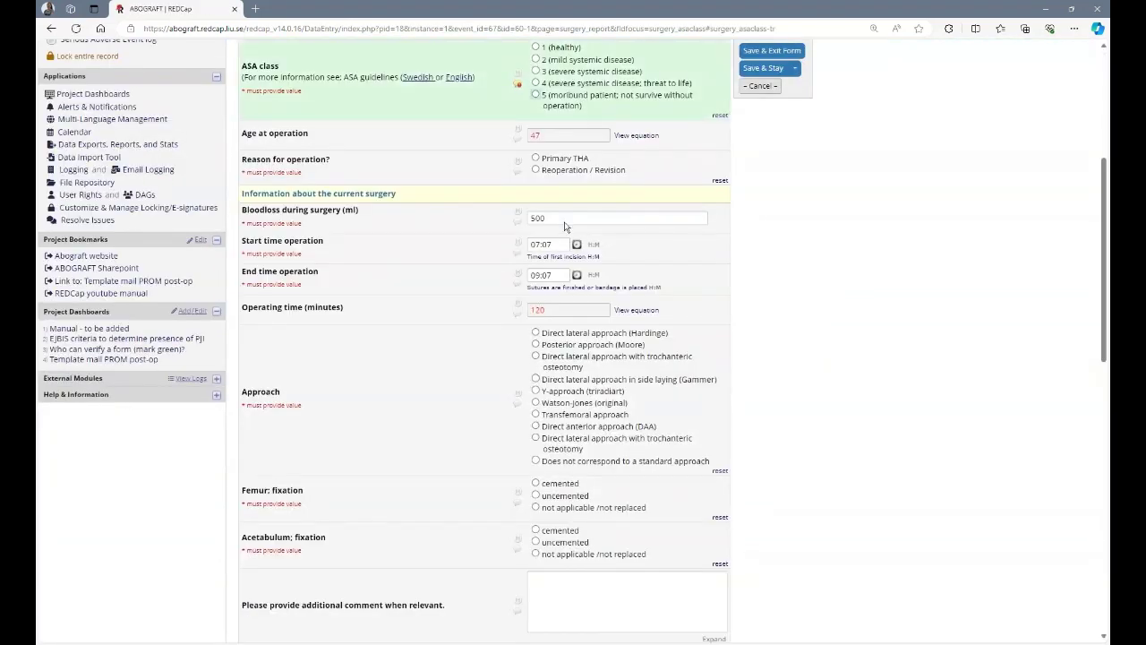
scroll(555, 223, "up", 2)
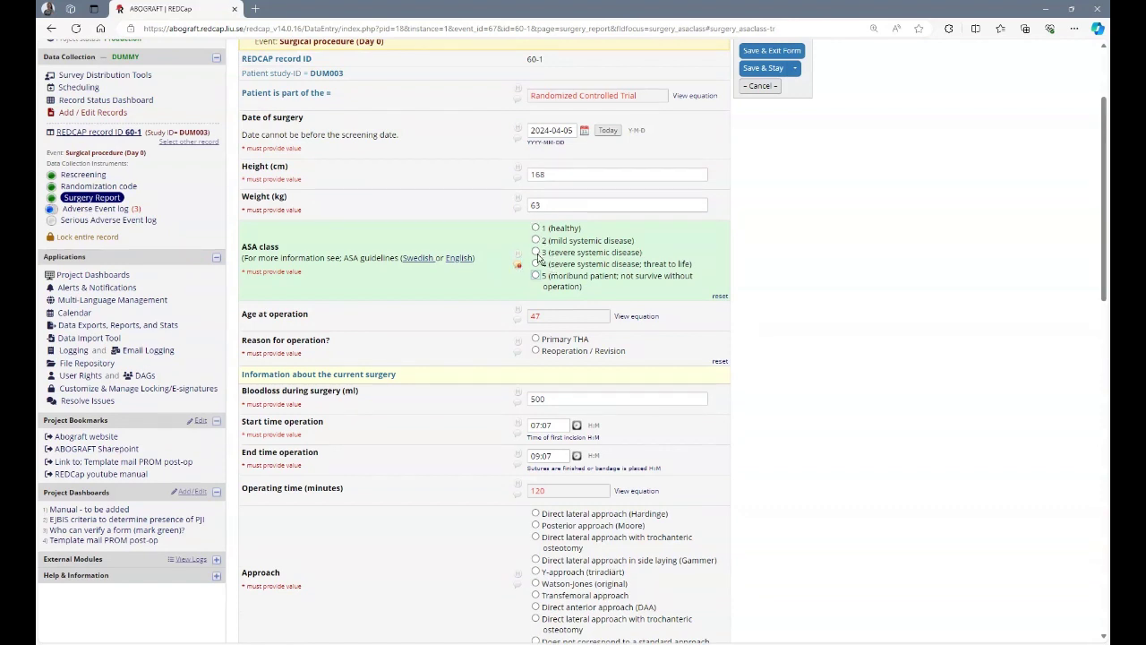
Set ASA class to 3 (severe systemic disease) and reopen the ASA class query from Resolve Issues
left_click(537, 253)
left_click(76, 402)
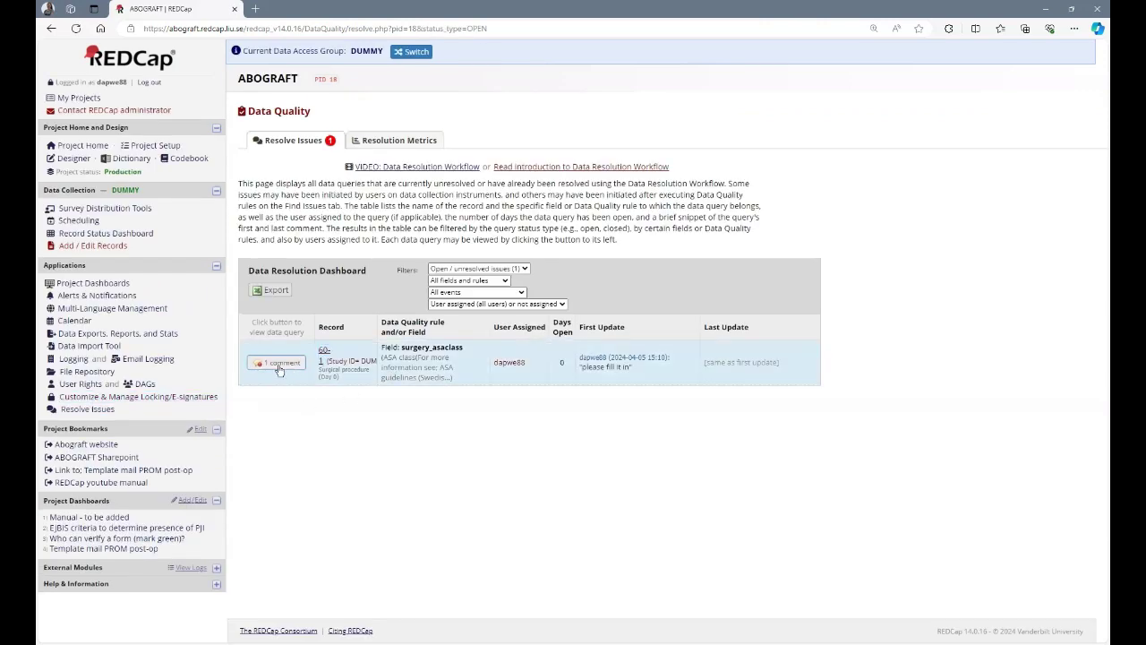
left_click(279, 366)
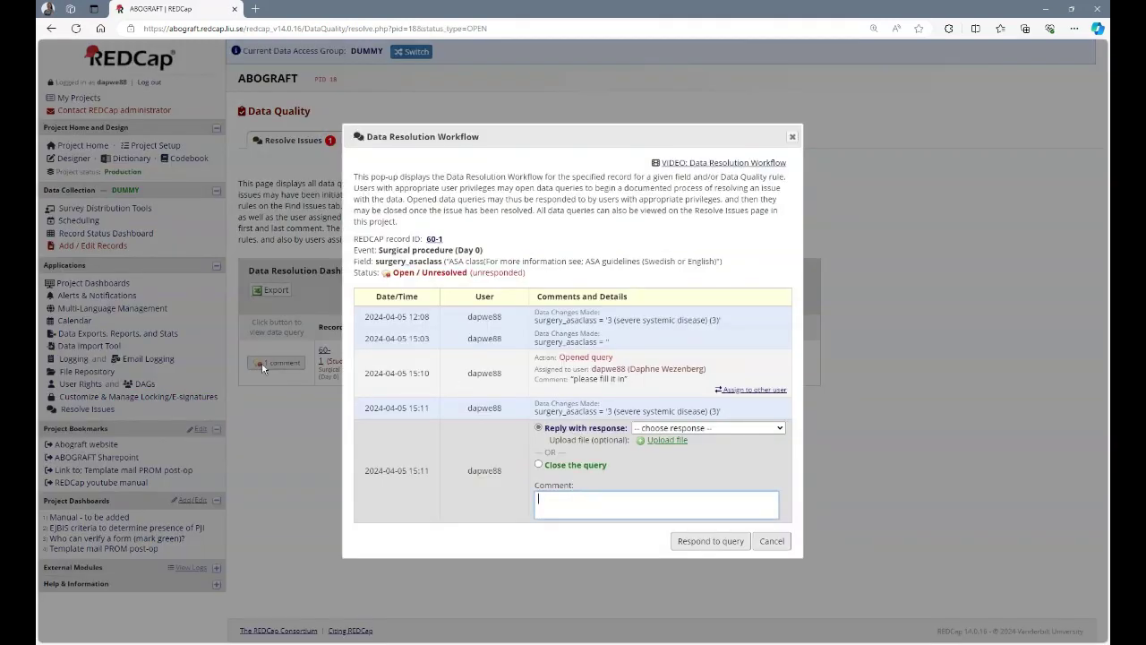
Close the ASA class query with the comment 'fixed'
left_click(544, 465)
left_click(552, 498)
type("fixed")
left_click(709, 546)
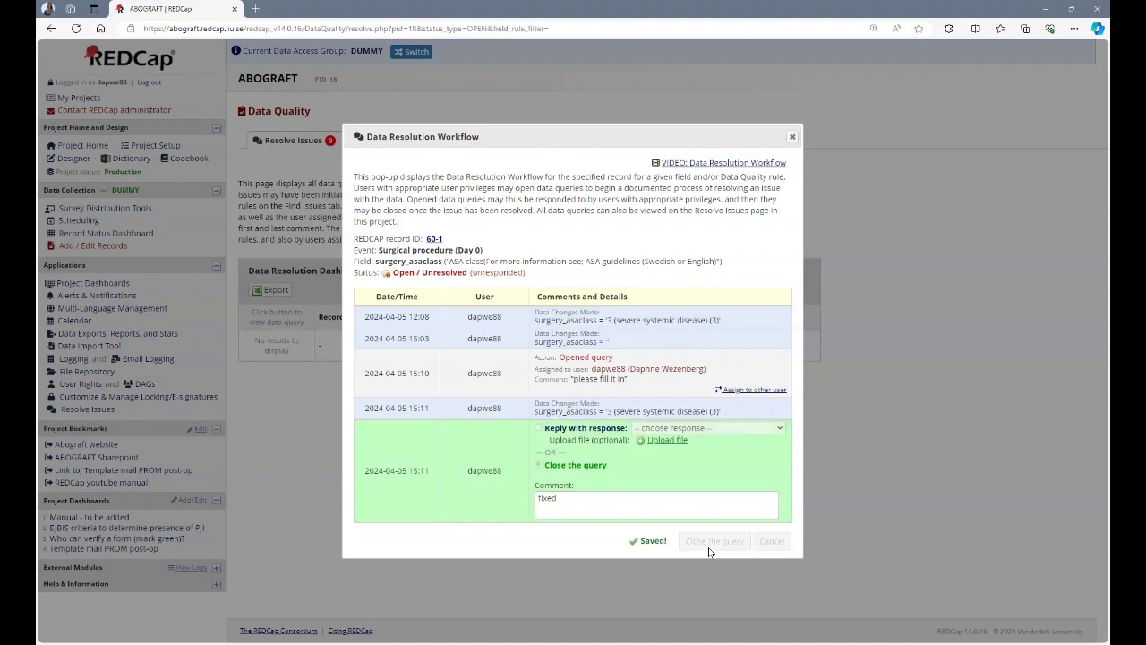